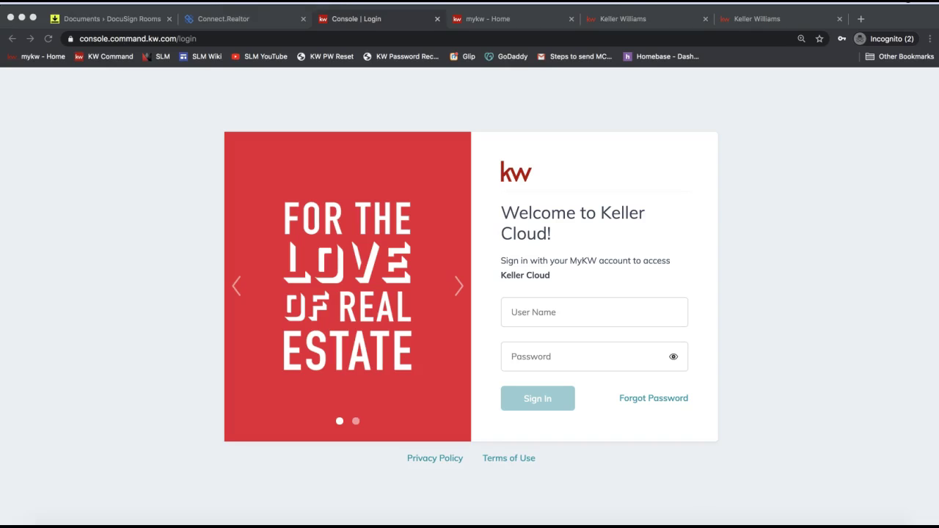
# Sign in to Keller Cloud using the saved account's login details from autofill.
pyautogui.click(600, 304)
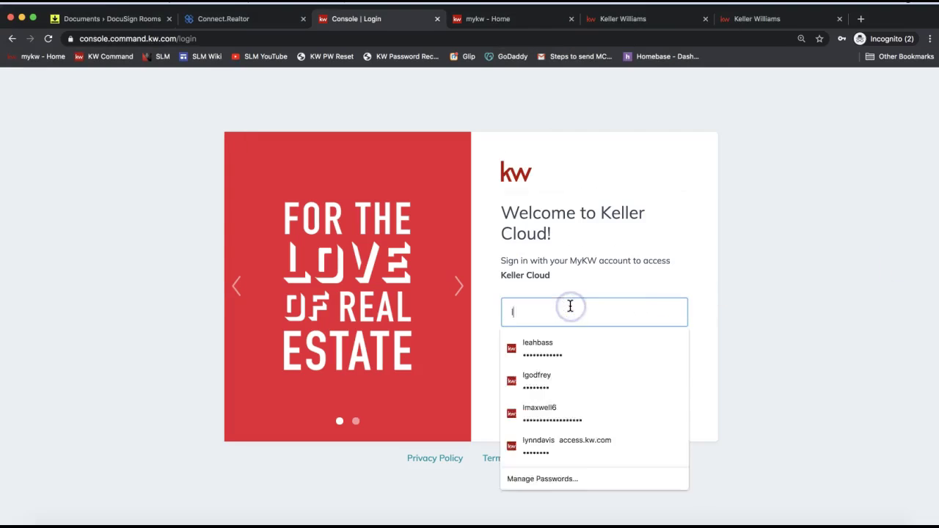
pyautogui.click(580, 357)
pyautogui.click(534, 398)
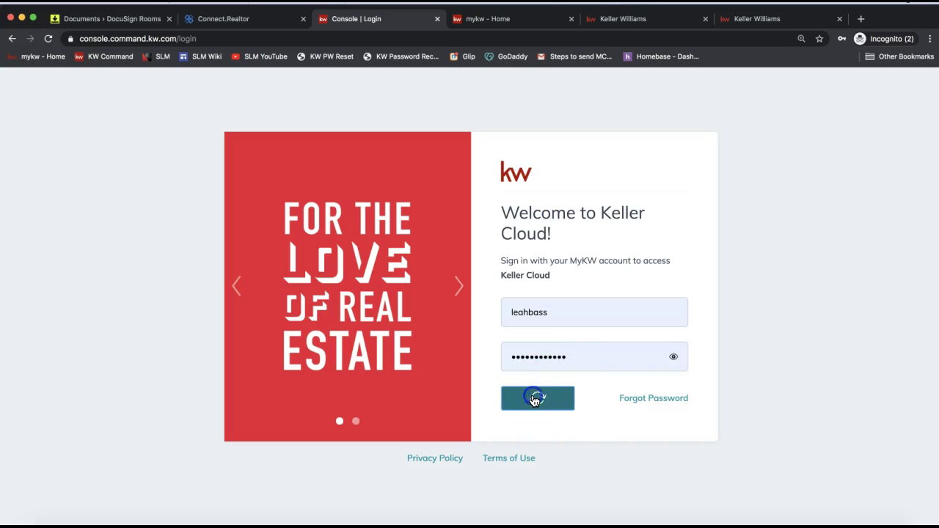
# Close the mykw Home, Keller Williams, DocuSign and Connect.Realtor tabs, leaving only Command.
pyautogui.click(572, 20)
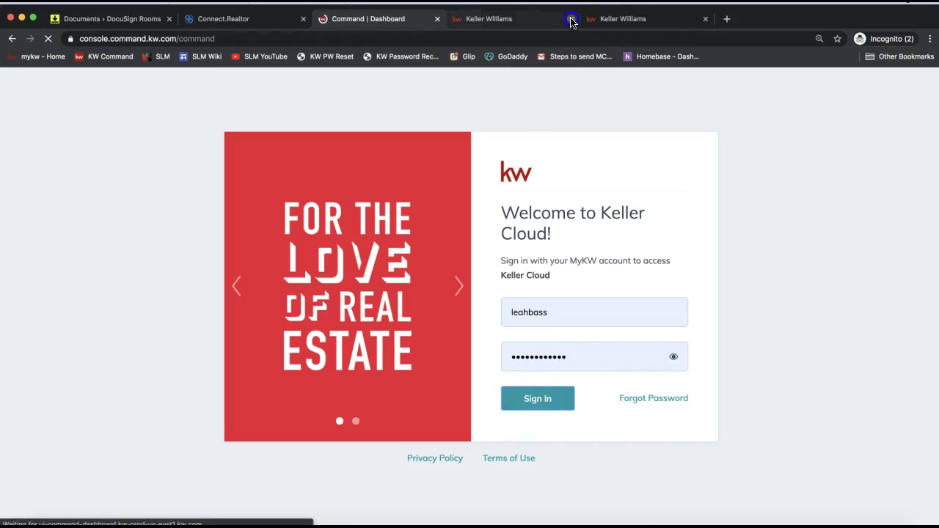
pyautogui.click(571, 19)
pyautogui.click(567, 20)
pyautogui.click(168, 19)
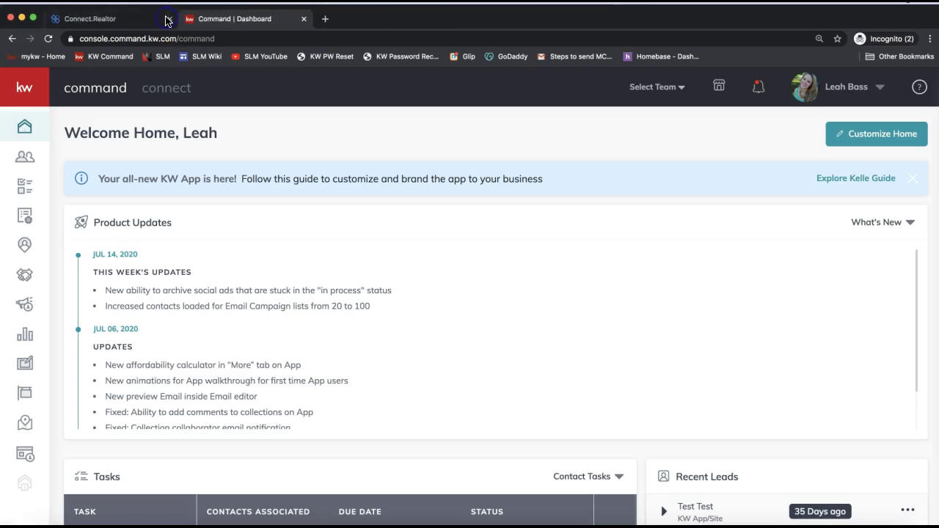
pyautogui.click(168, 19)
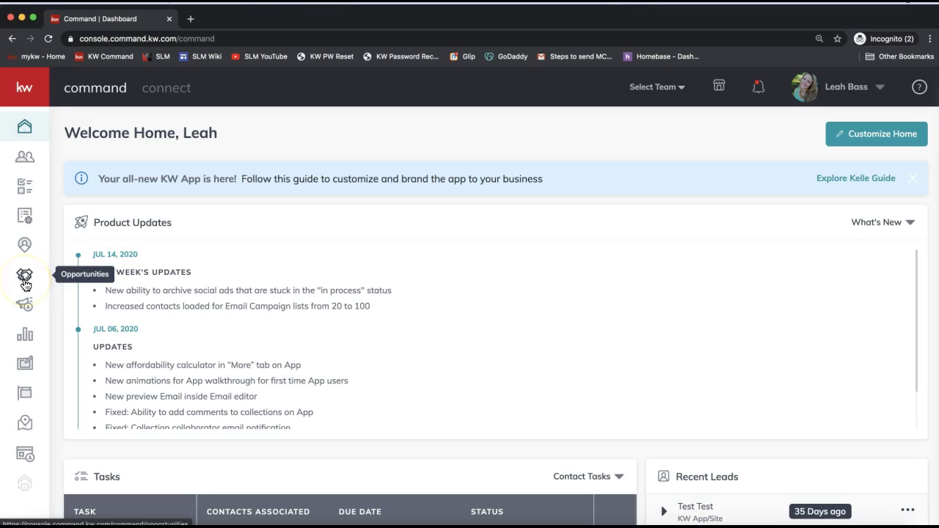
# Open Opportunities to view the Listings and Buyers pipelines, expanding then collapsing the sidebar.
pyautogui.click(25, 282)
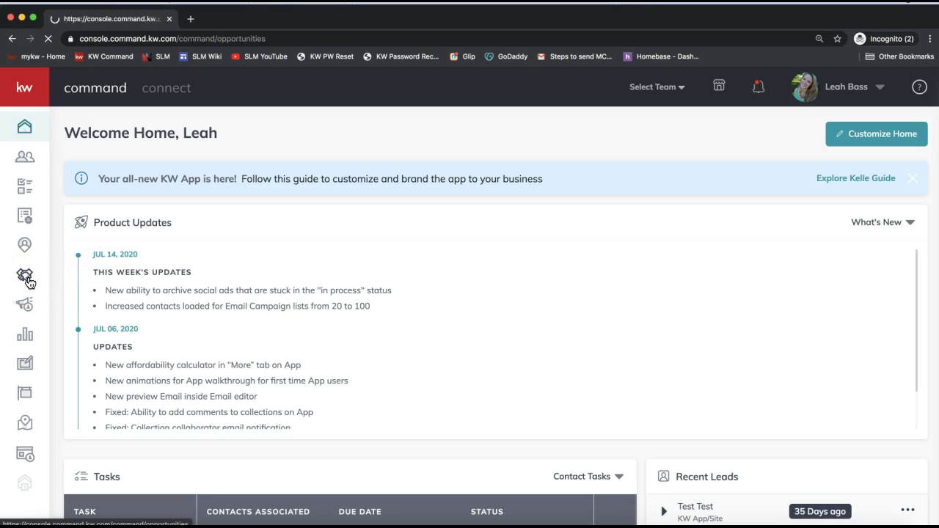
pyautogui.click(34, 282)
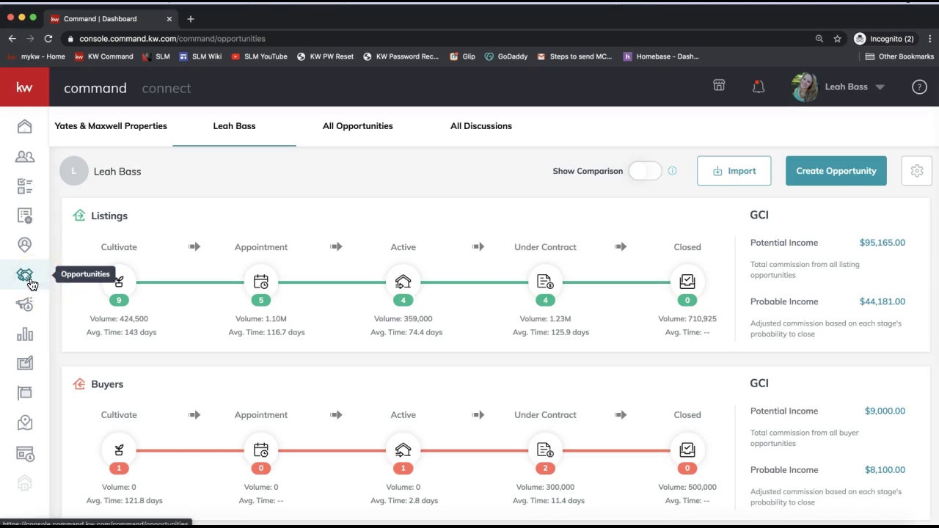
pyautogui.click(37, 278)
pyautogui.click(26, 89)
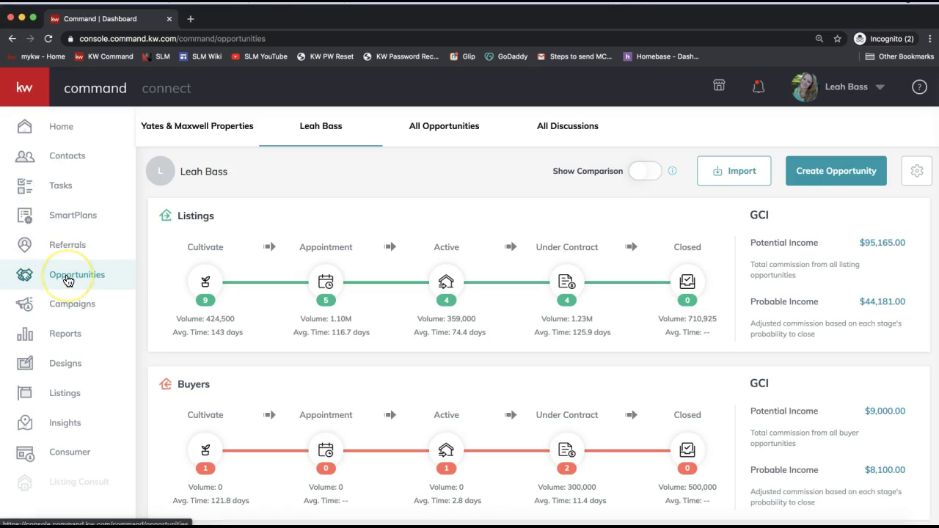
pyautogui.click(26, 81)
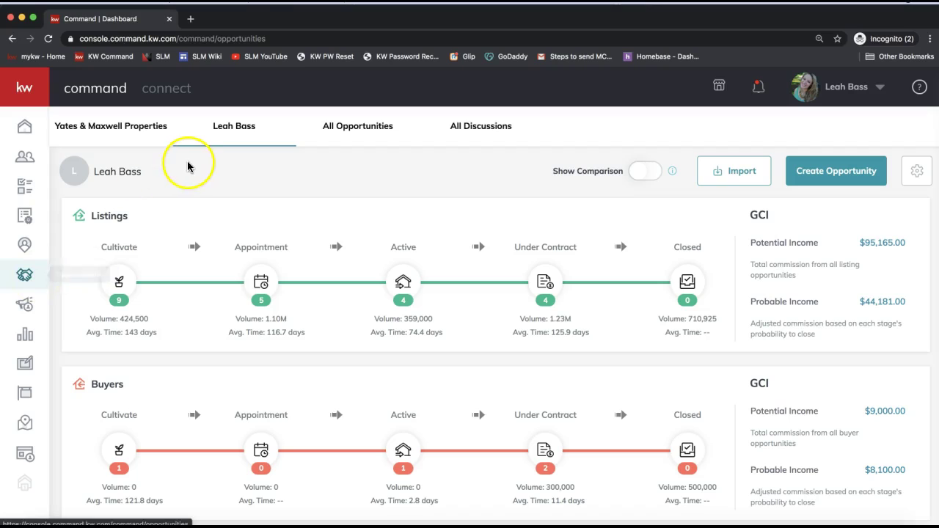
pyautogui.scroll(-1, 195, 200)
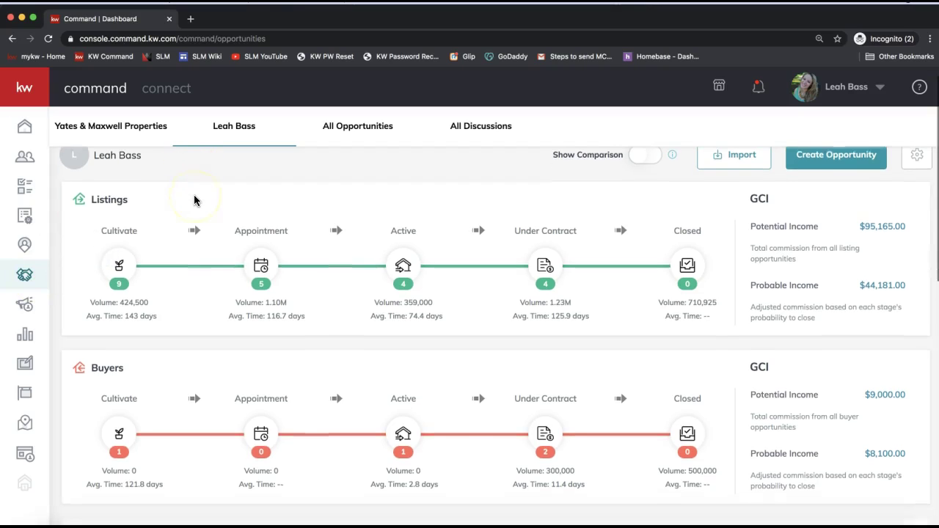
pyautogui.doubleClick(110, 196)
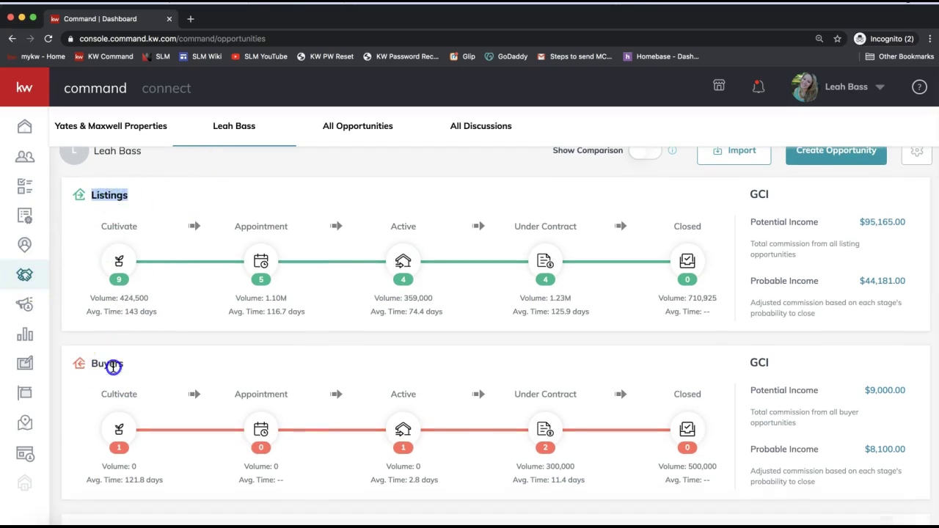
pyautogui.doubleClick(107, 364)
pyautogui.scroll(-5, 110, 367)
pyautogui.doubleClick(97, 385)
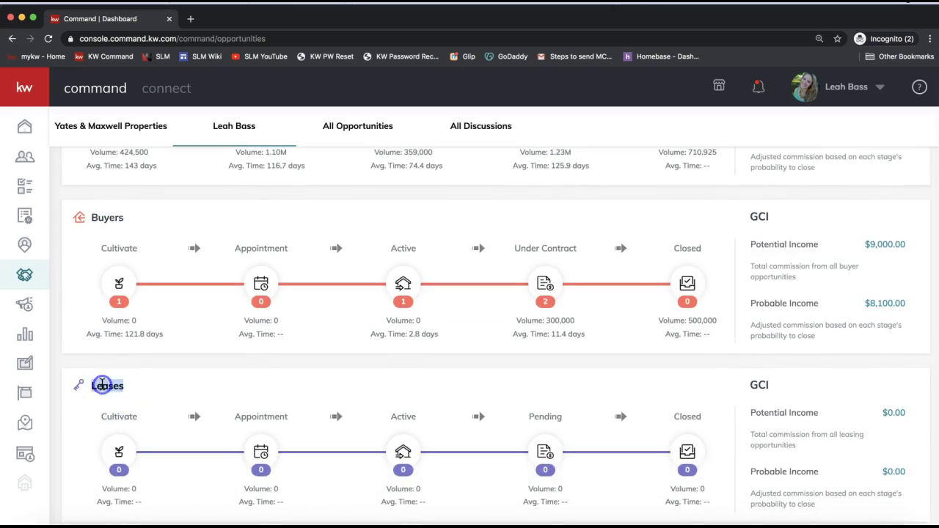
pyautogui.scroll(5, 102, 385)
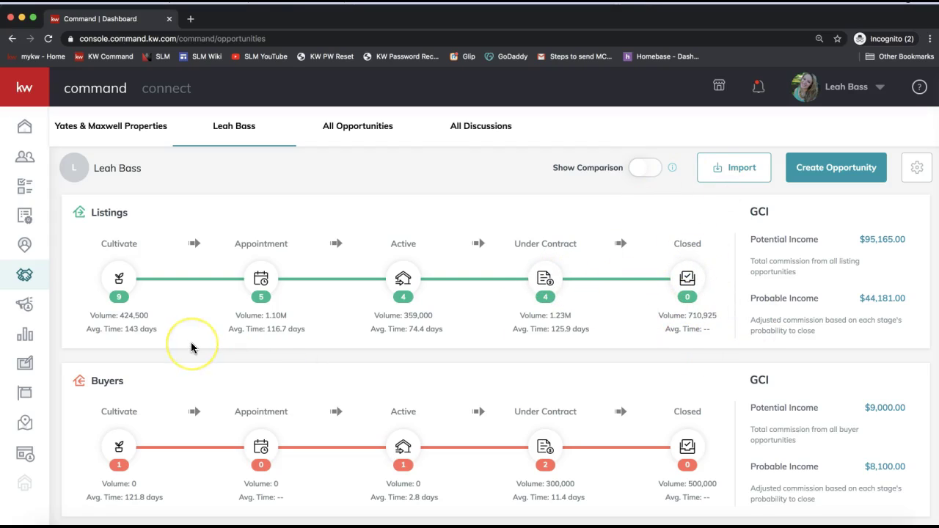
# Highlight the Buyers and Listings headings, then open the Buyers Cultivate stage board.
pyautogui.scroll(-1, 191, 347)
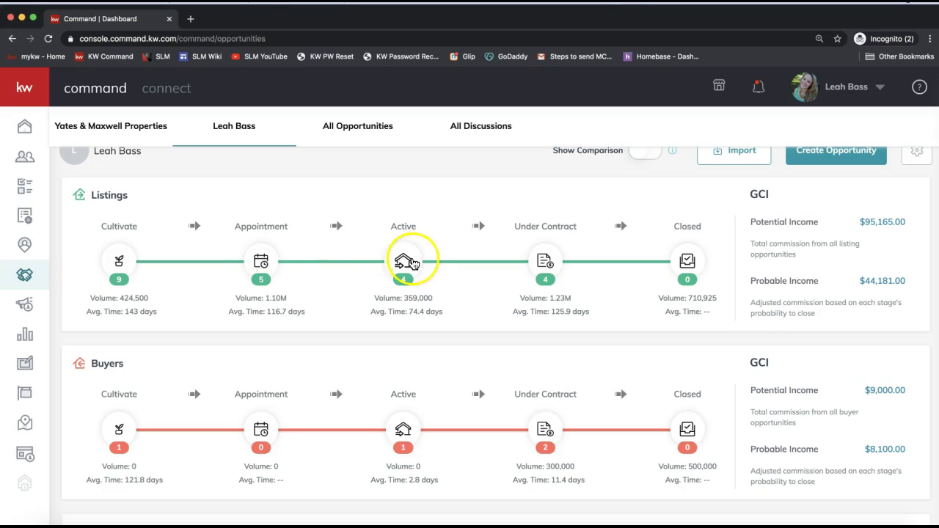
pyautogui.doubleClick(95, 362)
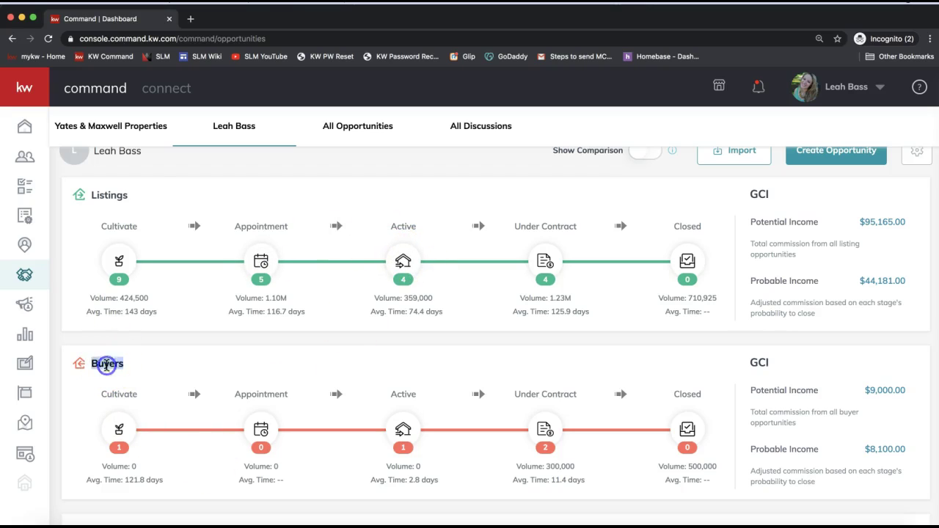
pyautogui.doubleClick(111, 193)
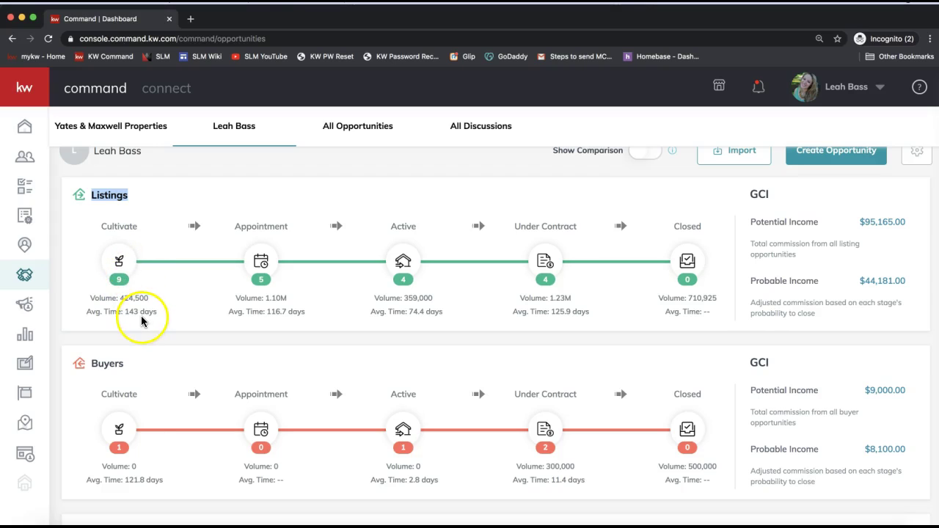
pyautogui.scroll(-1, 120, 413)
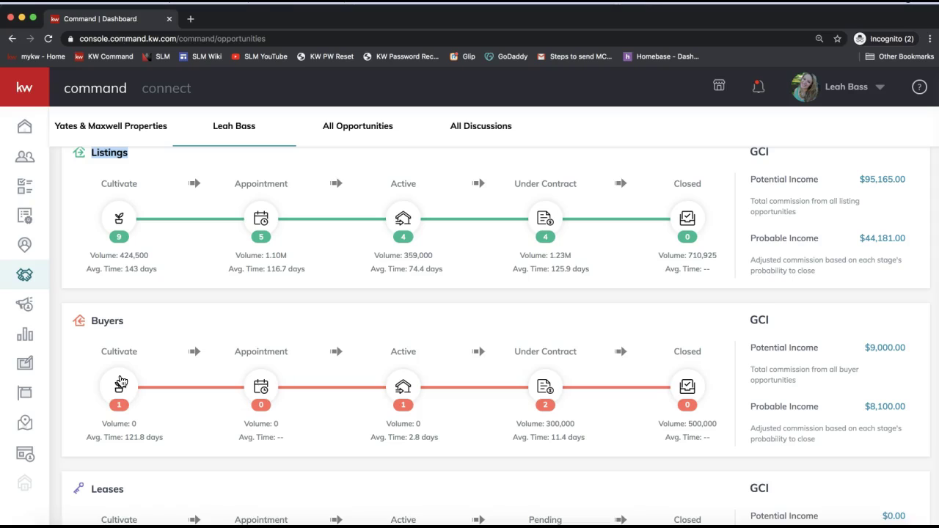
pyautogui.click(120, 383)
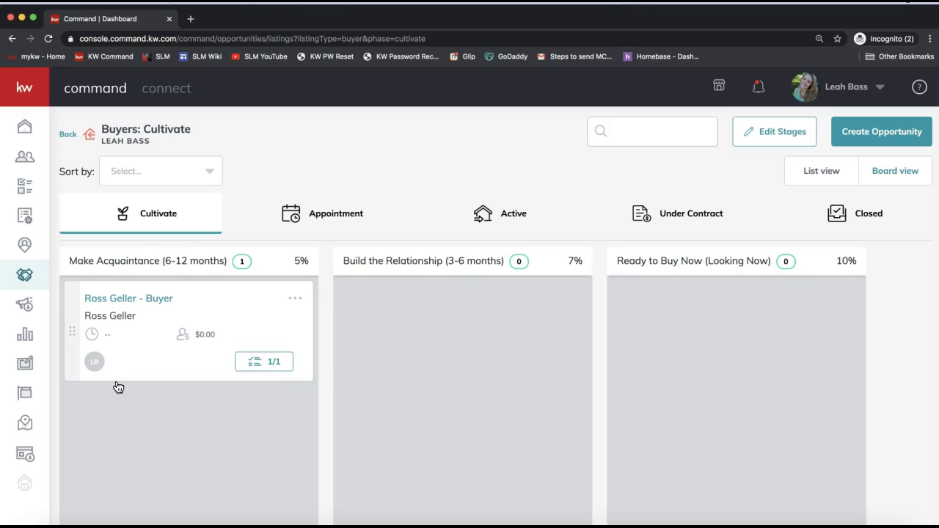
pyautogui.click(108, 274)
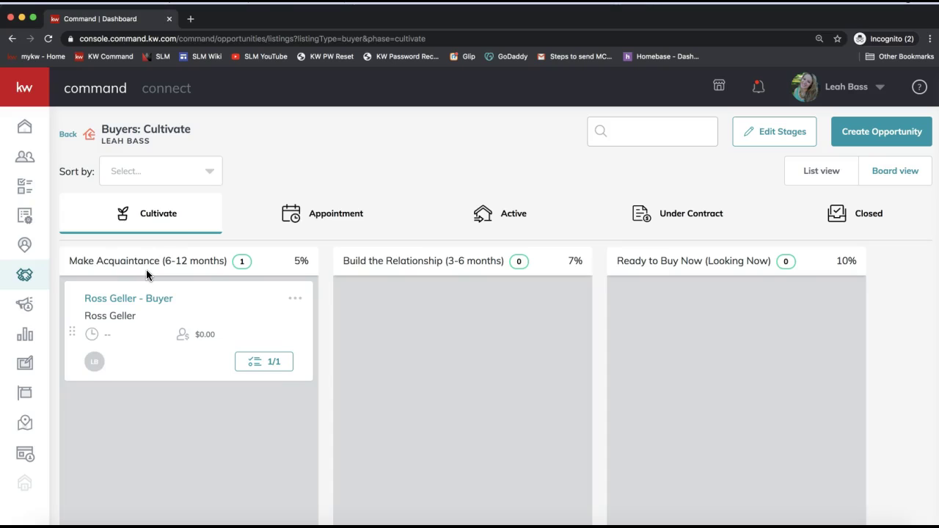
pyautogui.tripleClick(171, 126)
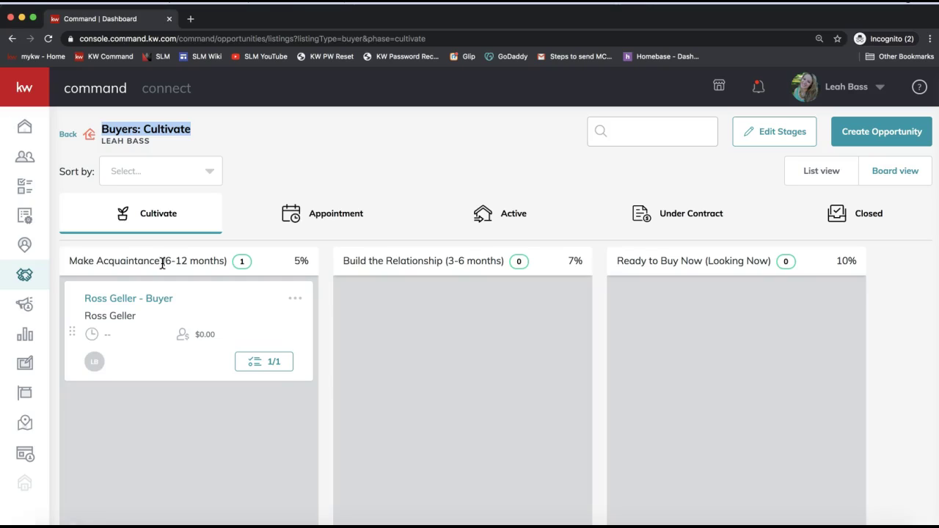
pyautogui.click(163, 264)
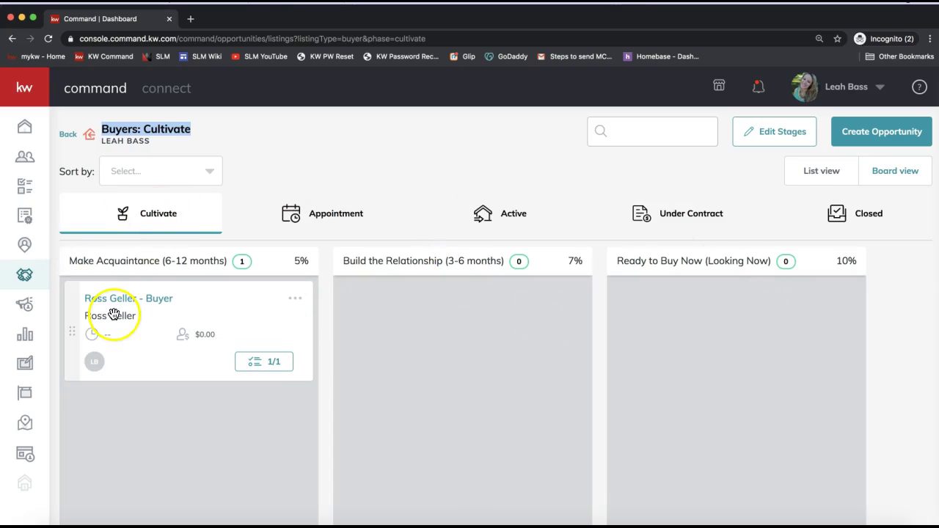
# Drag the Ross Geller - Buyer card from Make Acquaintance into Ready to Buy Now.
pyautogui.click(66, 313)
pyautogui.moveTo(66, 314); pyautogui.dragTo(624, 339)
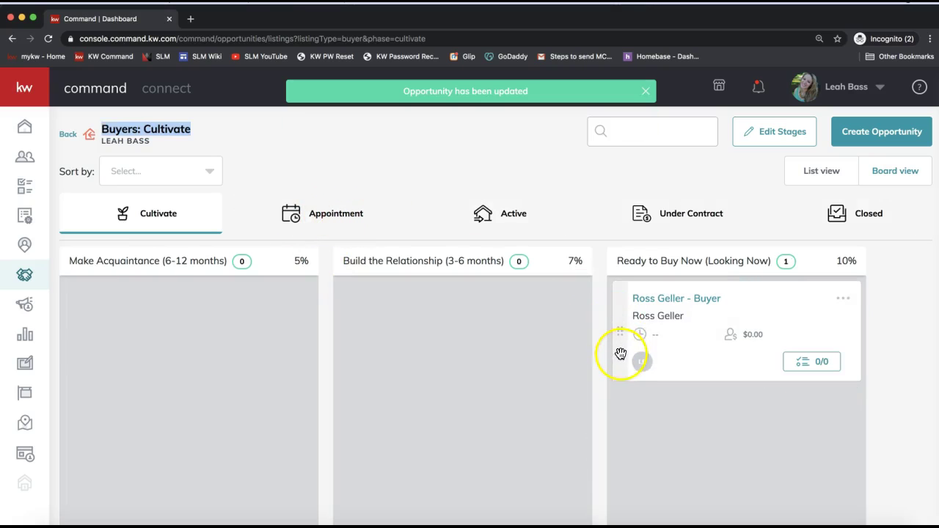
pyautogui.moveTo(620, 332)
pyautogui.mouseDown()
pyautogui.moveTo(513, 338)
pyautogui.moveTo(638, 347)
pyautogui.moveTo(626, 333)
pyautogui.mouseUp()
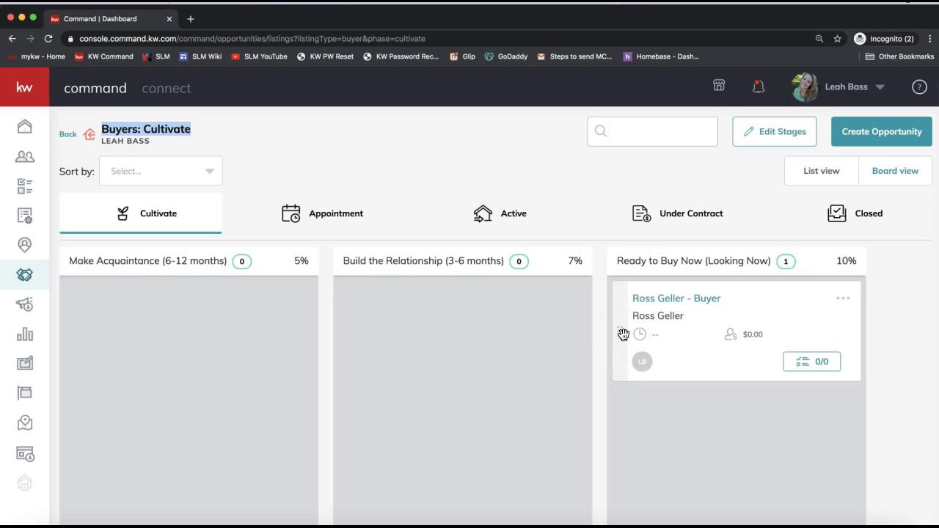
pyautogui.click(892, 136)
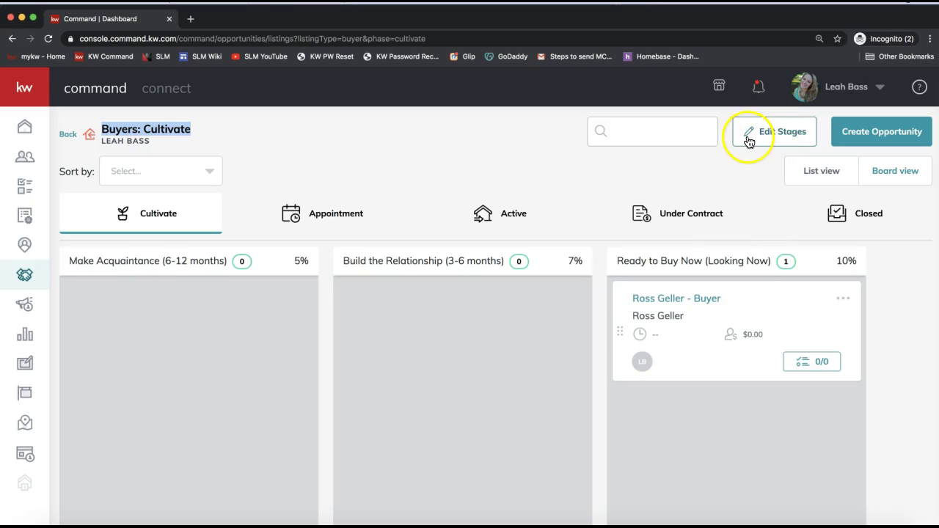
# Open Edit Cultivate Stages, then view the Make Acquaintance (6-12 months) checklist.
pyautogui.click(748, 141)
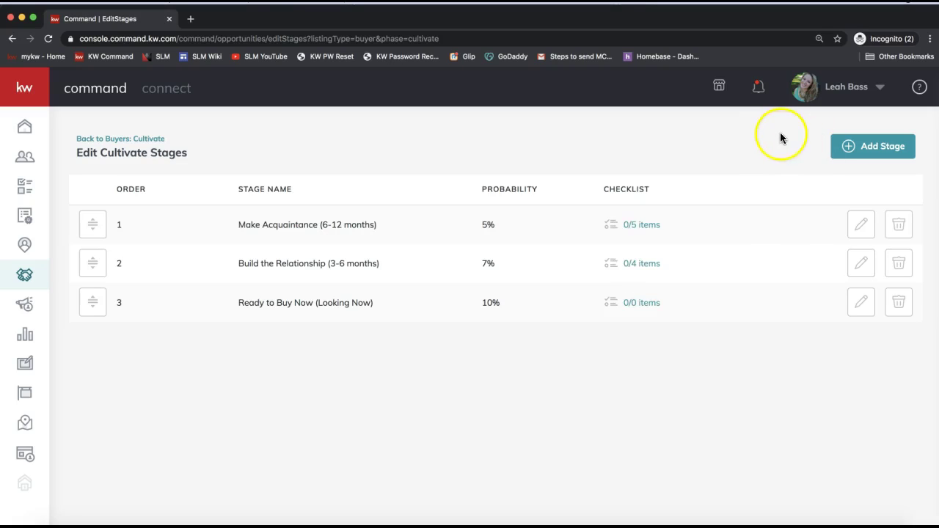
pyautogui.click(11, 40)
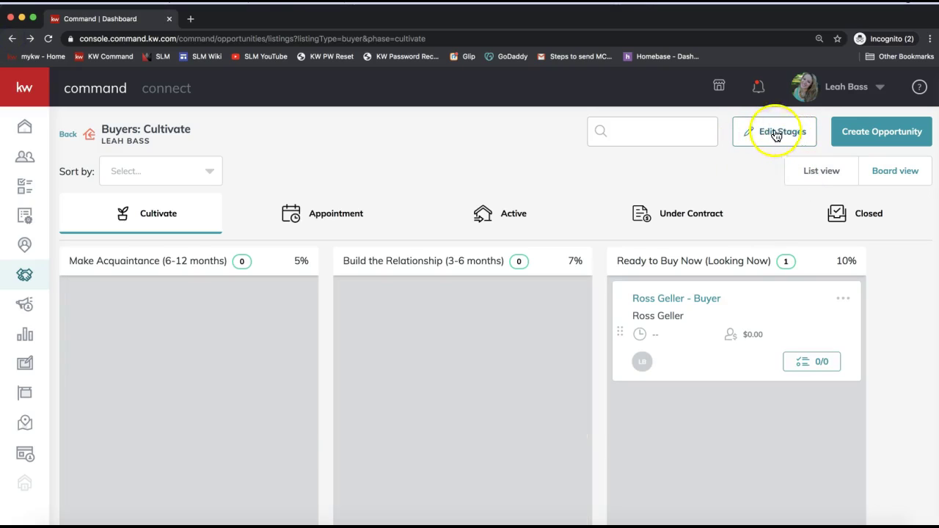
pyautogui.click(775, 139)
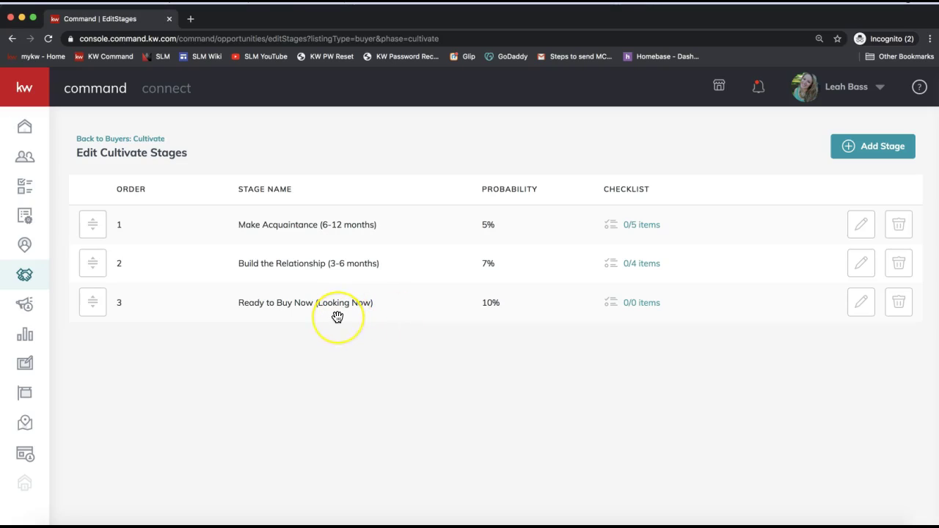
pyautogui.click(864, 267)
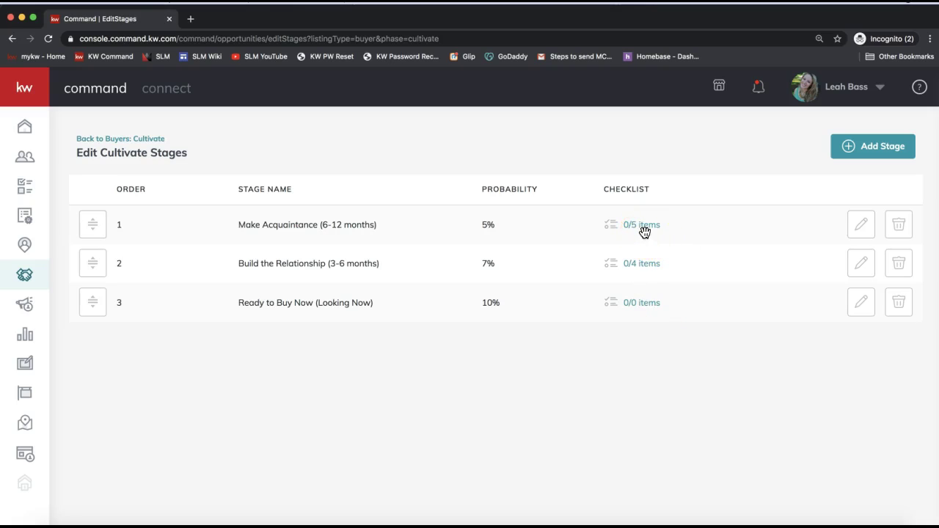
pyautogui.click(643, 231)
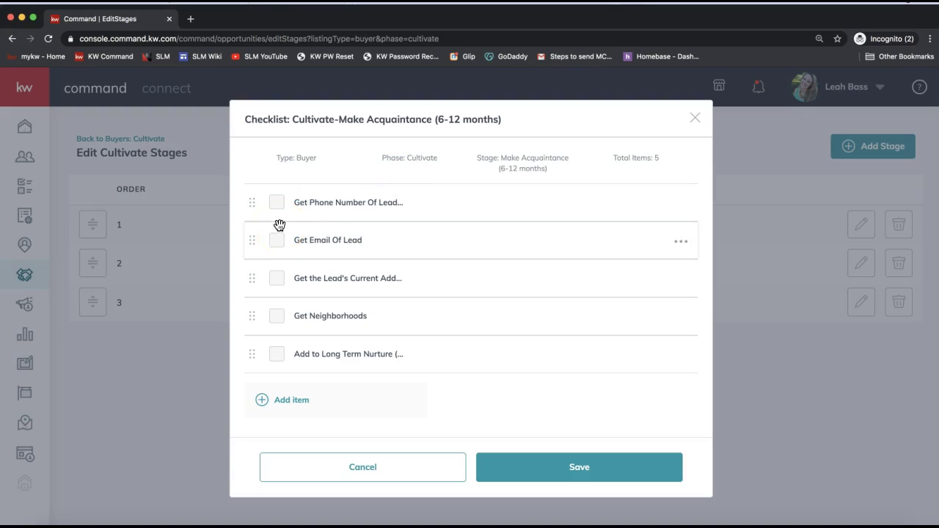
pyautogui.click(145, 250)
pyautogui.click(693, 118)
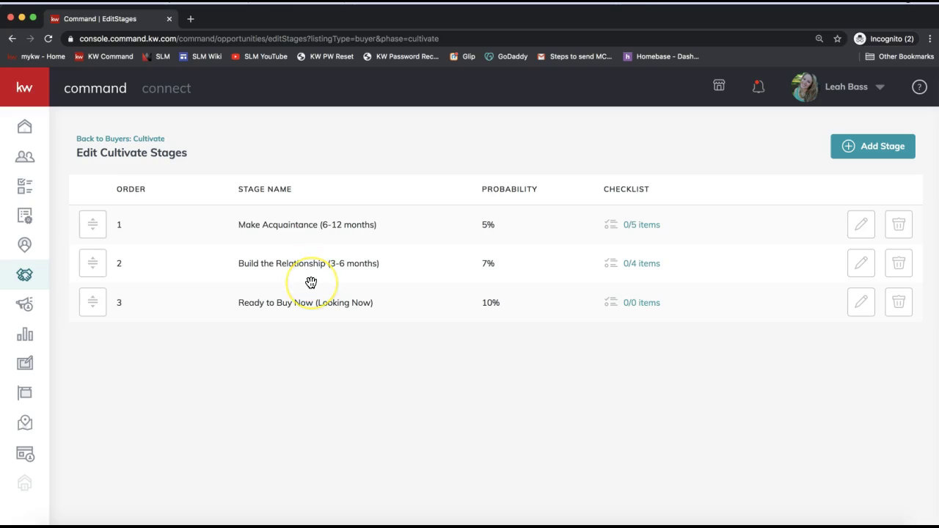
pyautogui.click(864, 233)
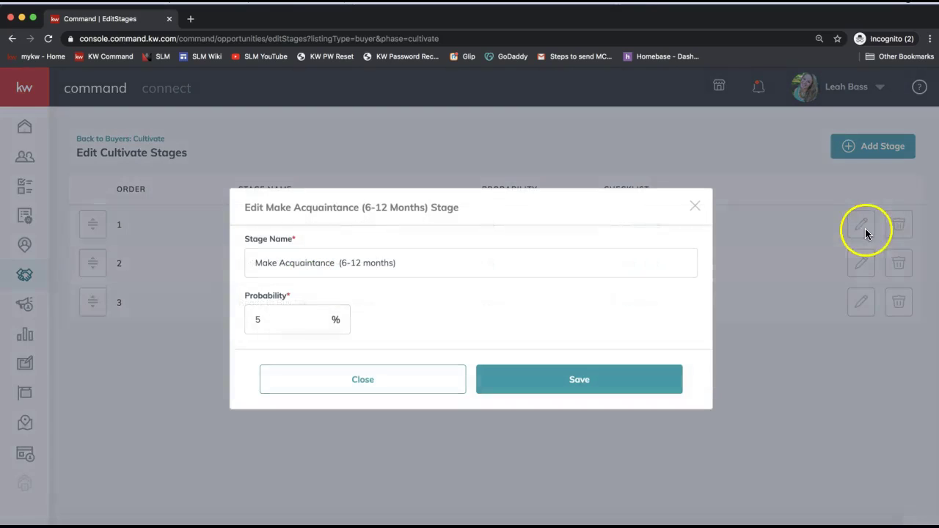
pyautogui.click(684, 207)
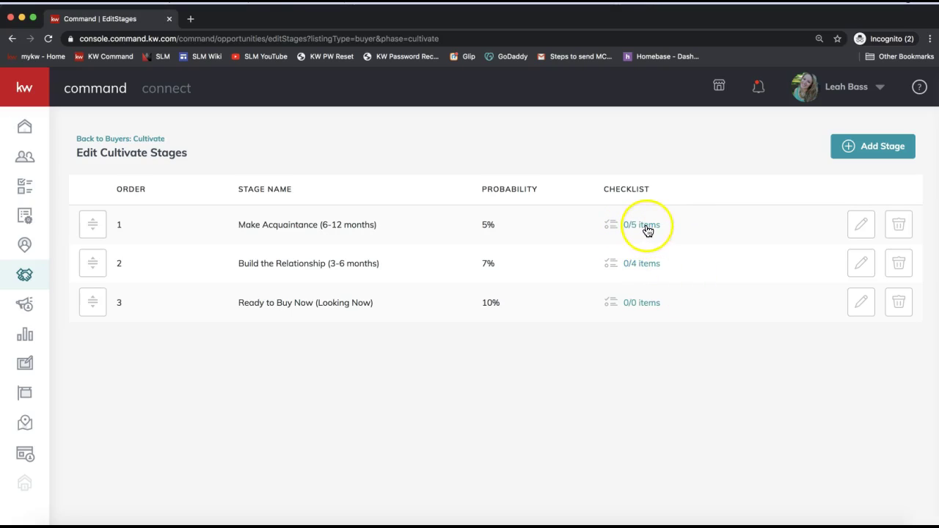
# Reopen the Make Acquaintance 0/5 checklist and review its five items.
pyautogui.click(647, 229)
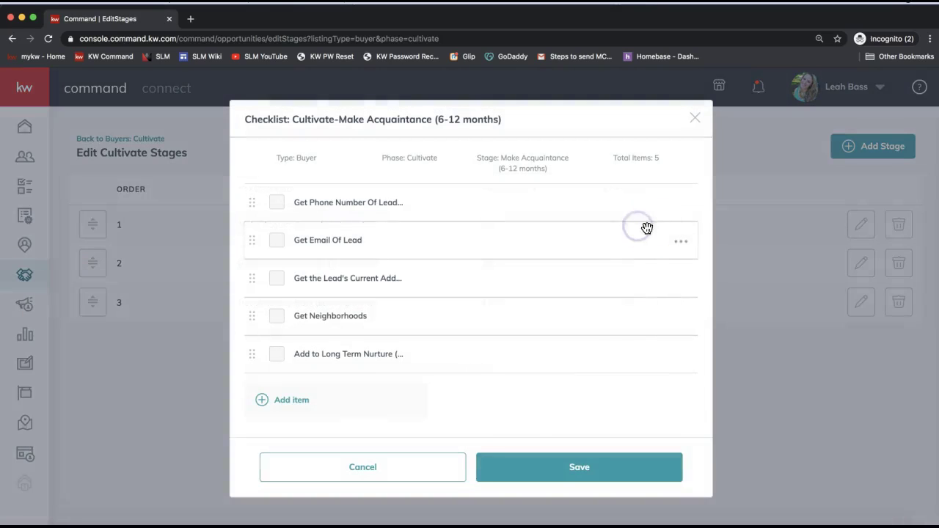
pyautogui.click(596, 373)
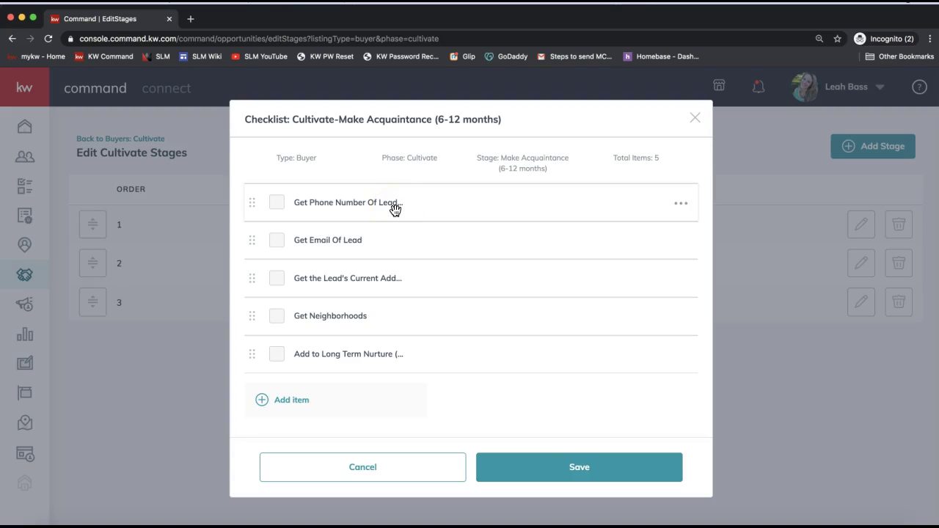
pyautogui.doubleClick(308, 119)
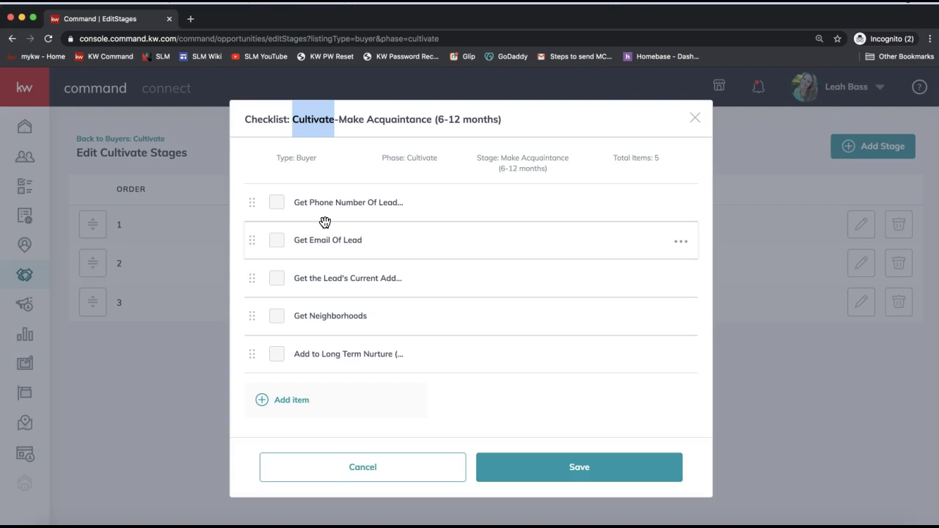
pyautogui.click(335, 209)
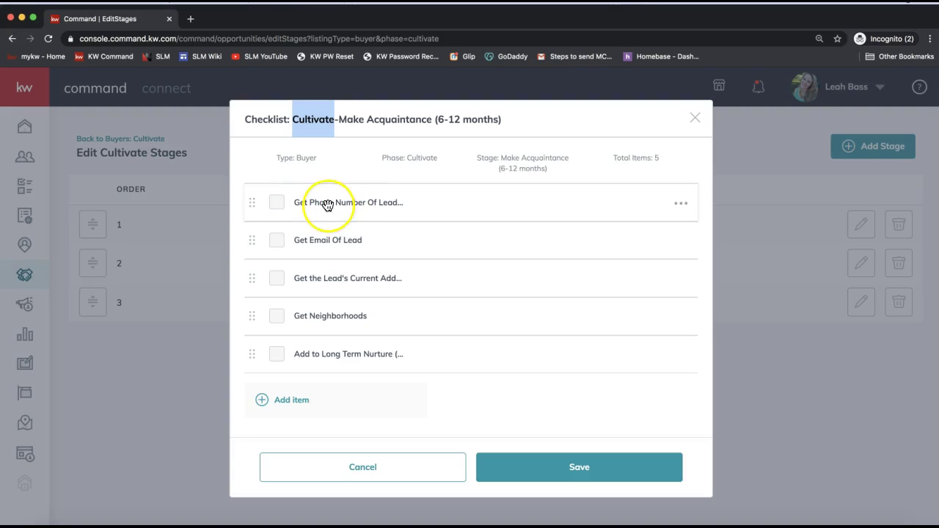
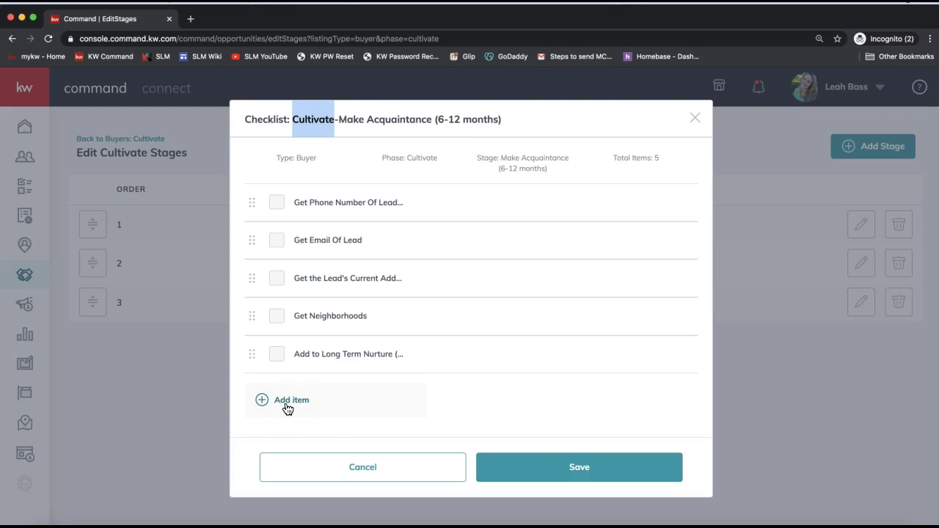
pyautogui.click(327, 294)
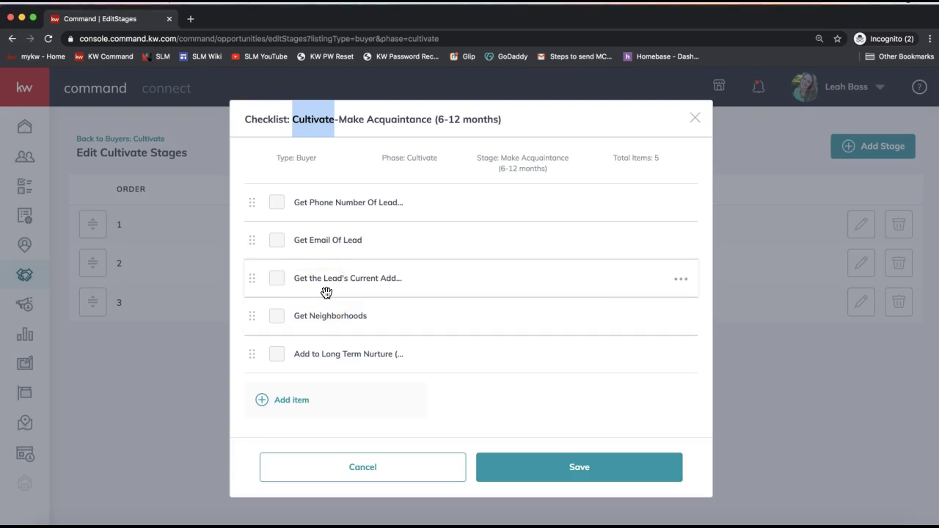
pyautogui.click(325, 320)
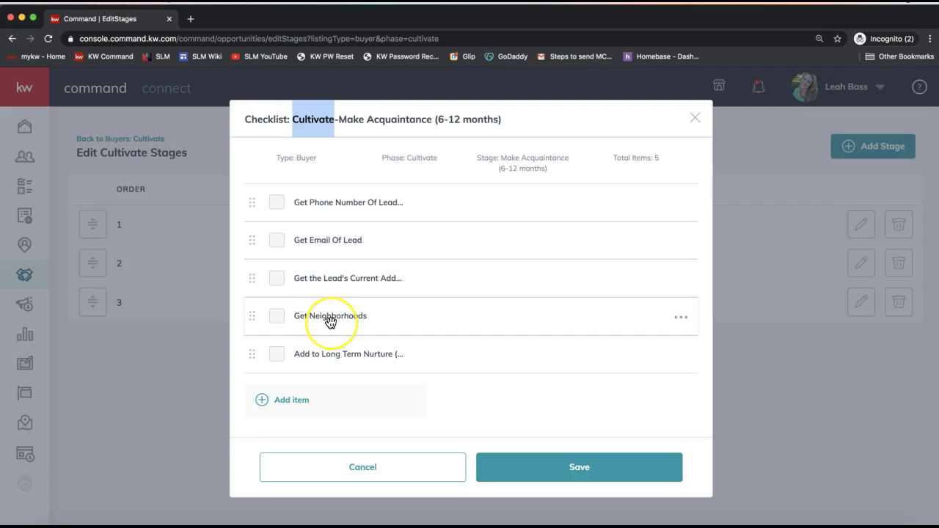
pyautogui.click(307, 322)
pyautogui.click(331, 327)
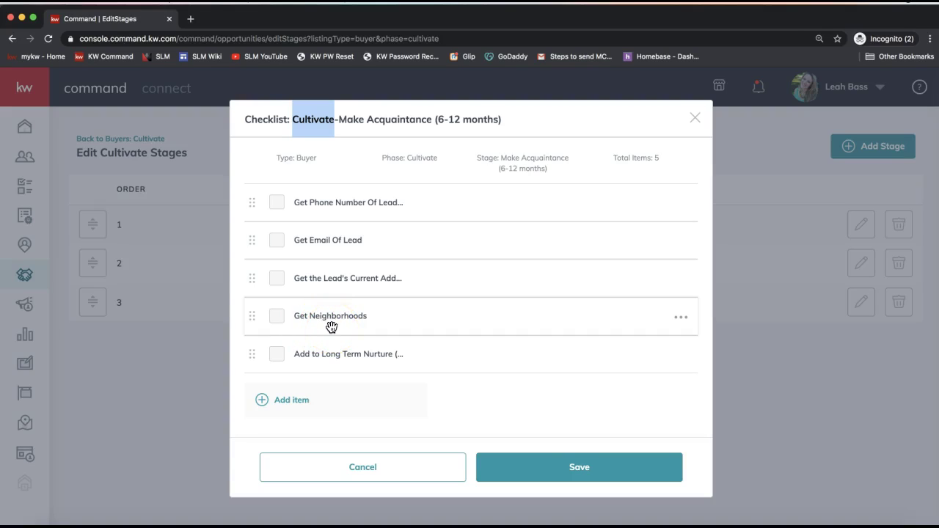
pyautogui.click(327, 357)
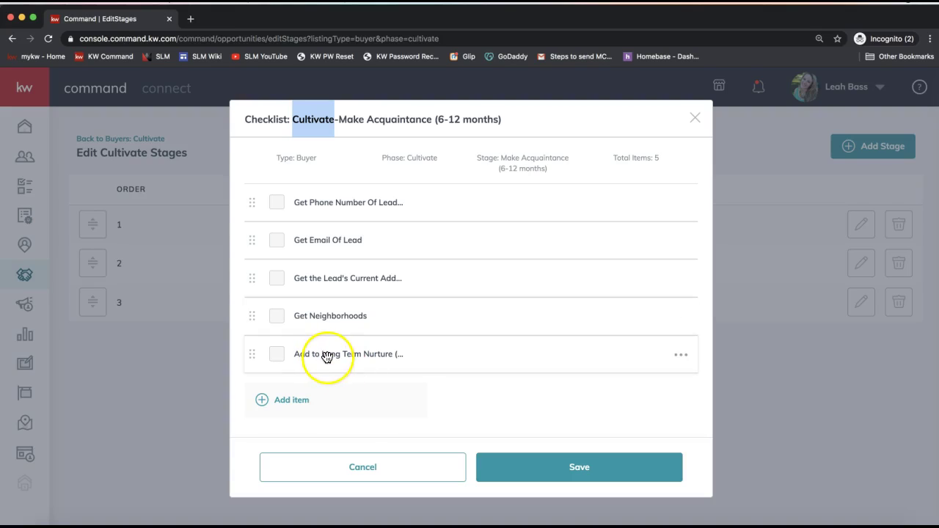
pyautogui.click(621, 469)
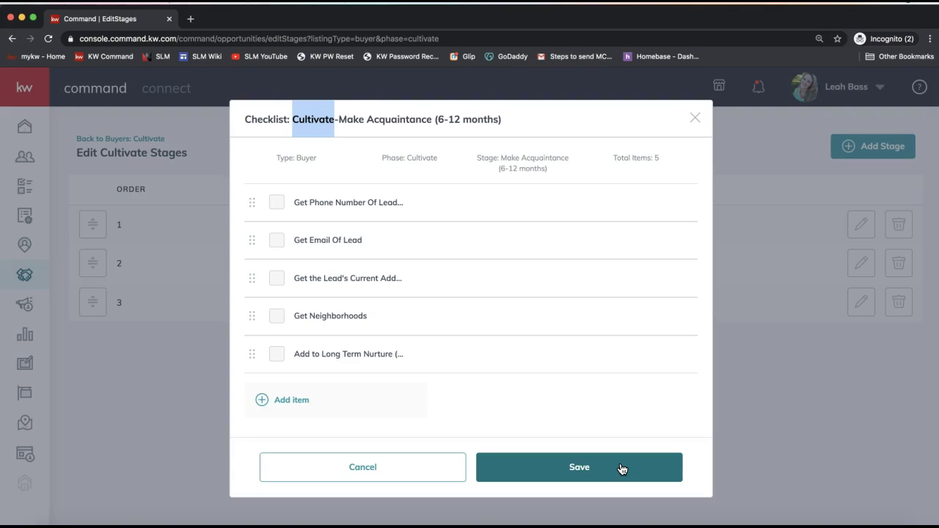
pyautogui.click(595, 467)
pyautogui.click(413, 389)
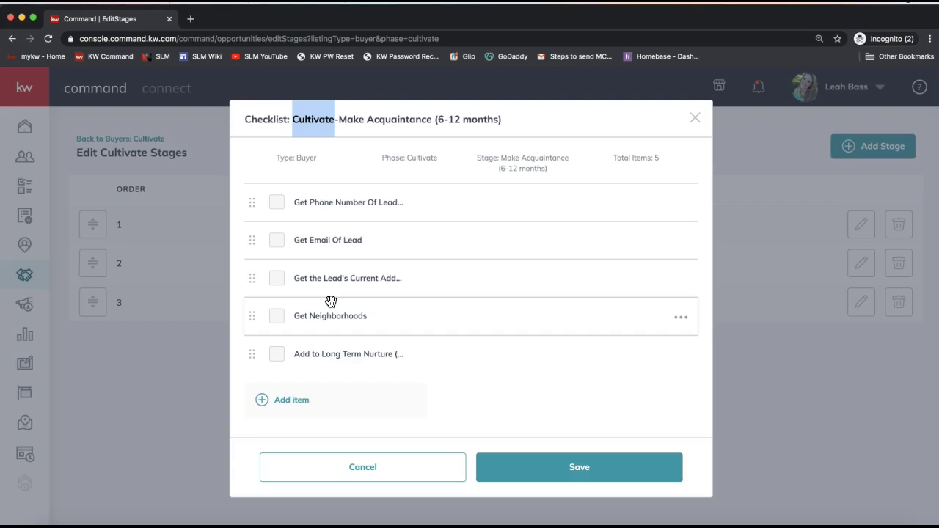
pyautogui.click(352, 237)
pyautogui.click(340, 357)
# Save the Make Acquaintance checklist, then review and save the Build the Relationship 0/4 checklist.
pyautogui.click(602, 482)
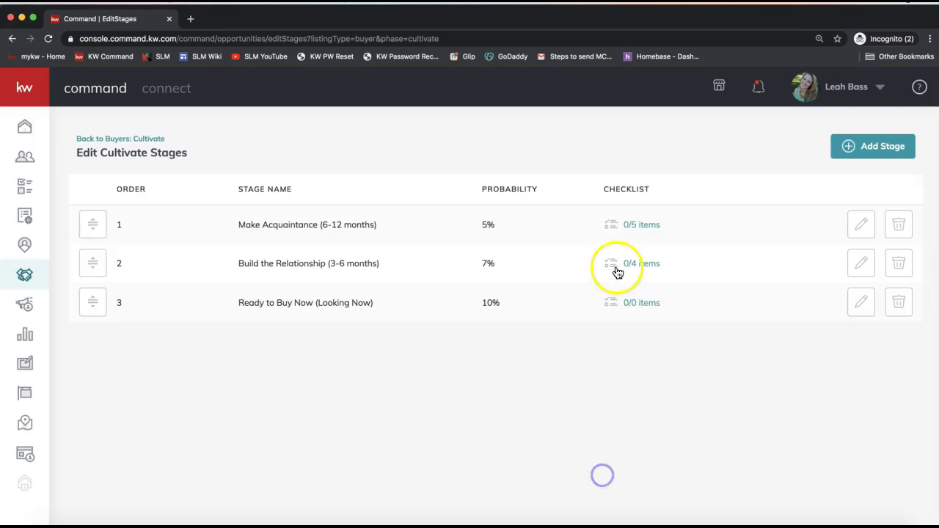
pyautogui.click(648, 261)
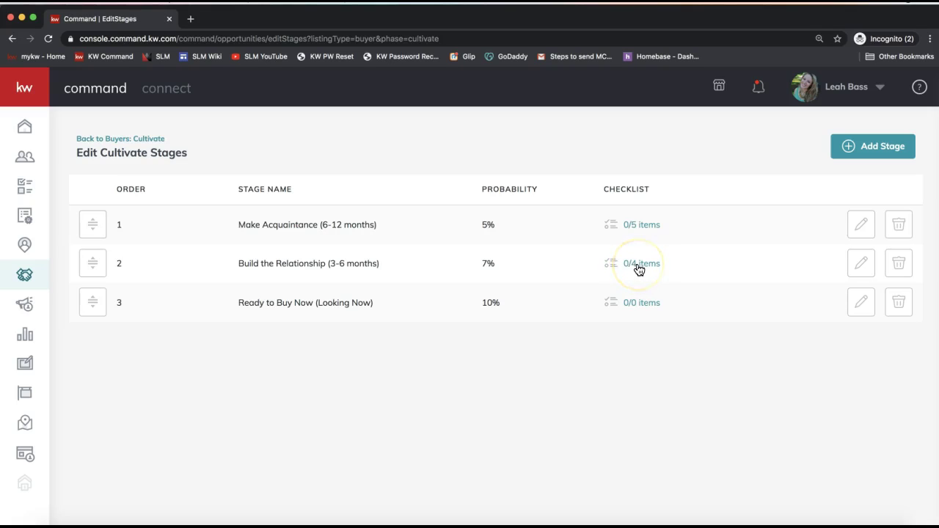
pyautogui.click(644, 264)
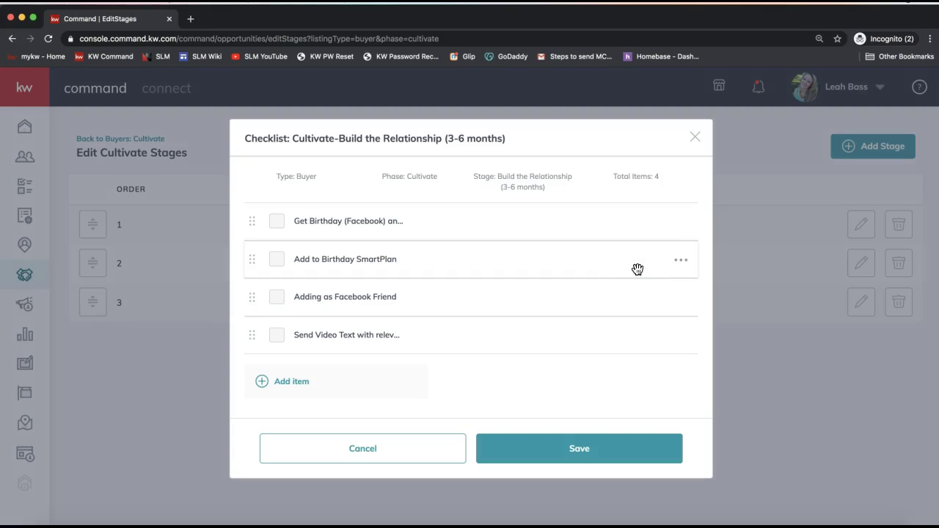
pyautogui.click(695, 137)
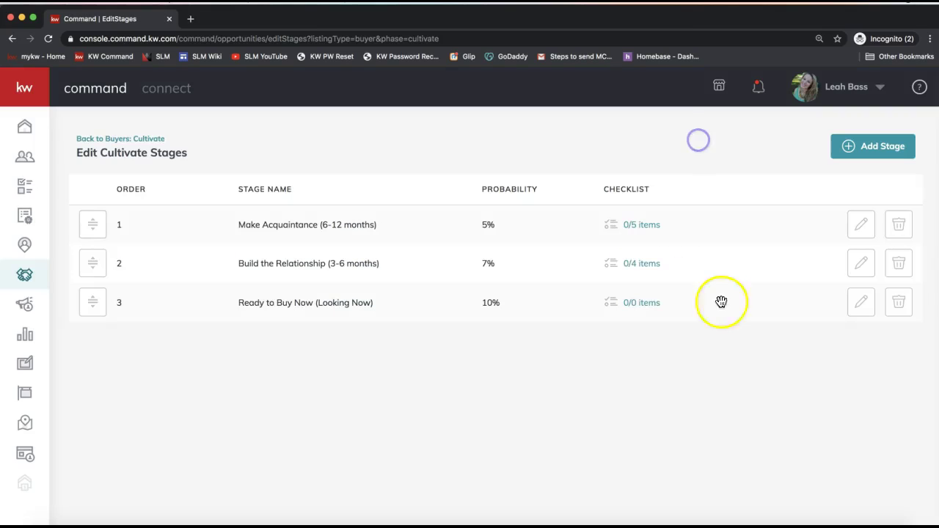
pyautogui.click(638, 268)
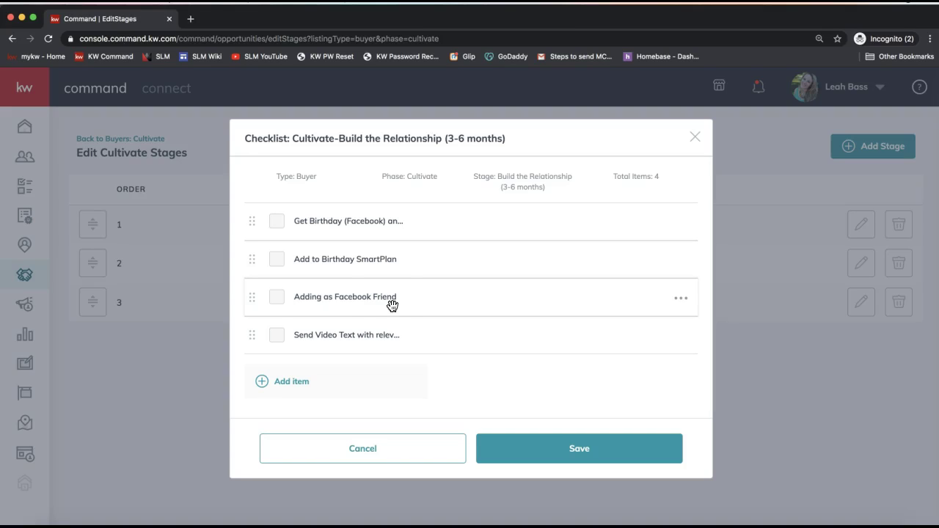
pyautogui.click(367, 306)
pyautogui.click(604, 472)
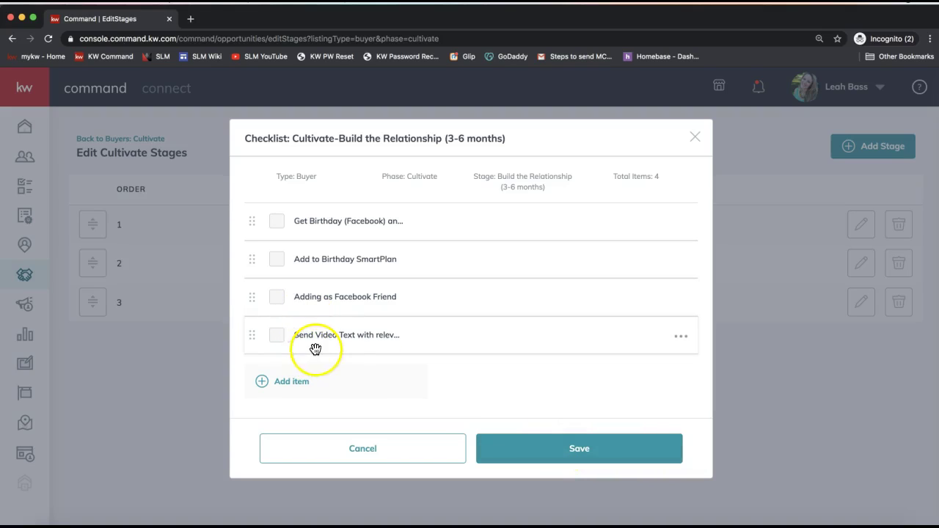
pyautogui.click(539, 451)
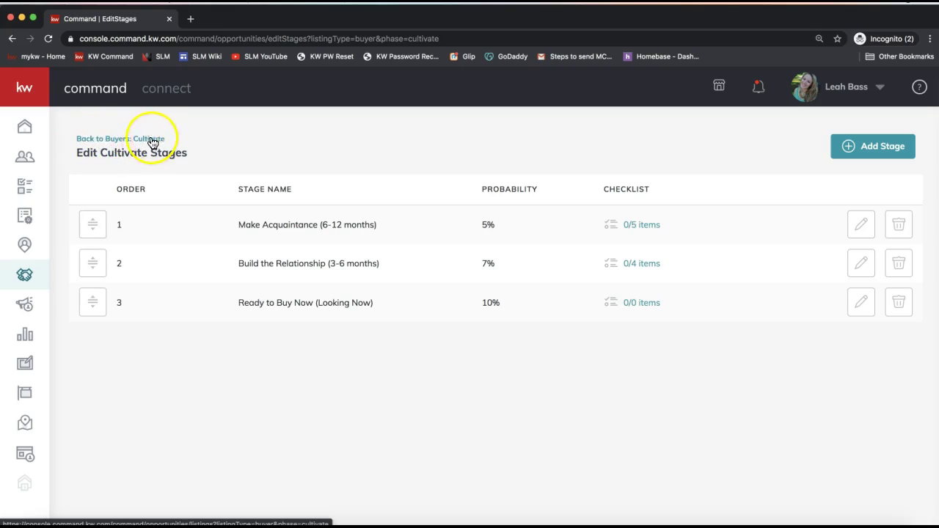
# Go back to the Buyers: Cultivate board and bring up its Under Contract phase.
pyautogui.moveTo(145, 140); pyautogui.dragTo(69, 138)
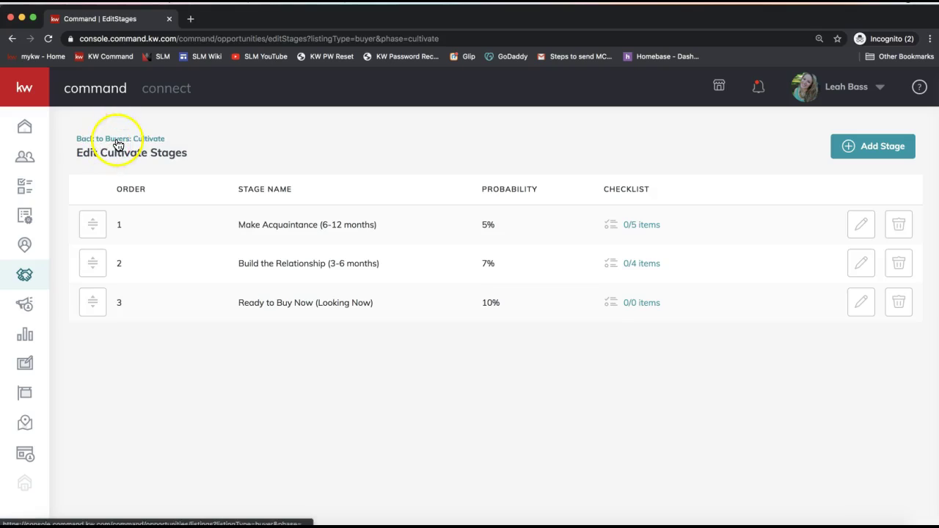
pyautogui.click(118, 140)
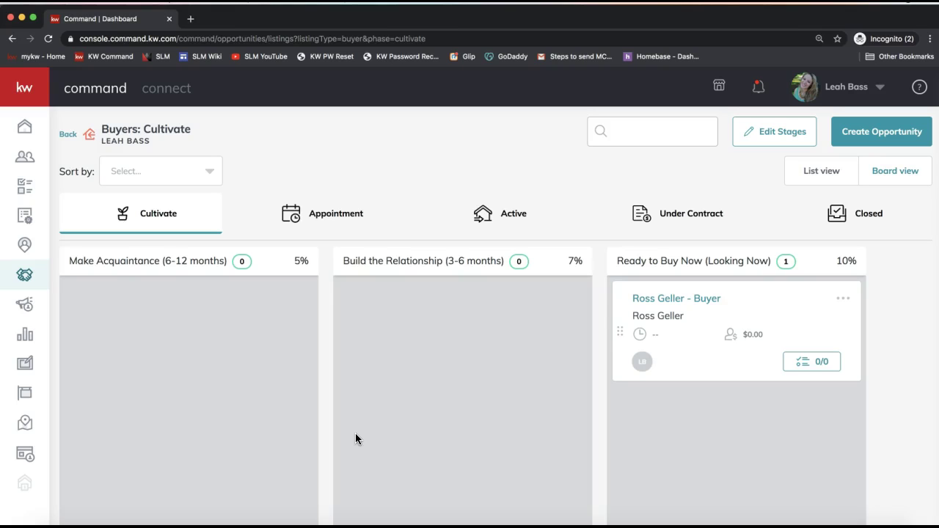
pyautogui.click(683, 229)
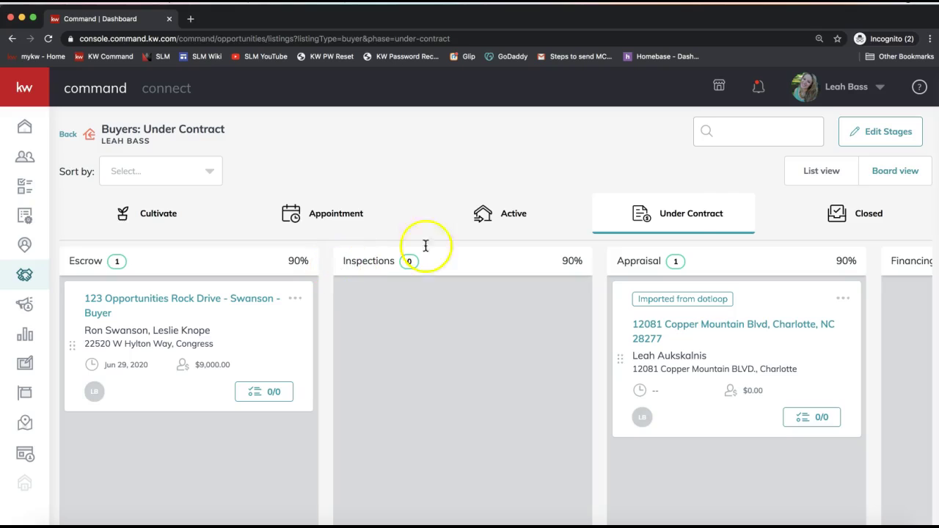
# In the Under Contract stage editor, add 'Set up Inspection' to the Inspections checklist.
pyautogui.click(886, 144)
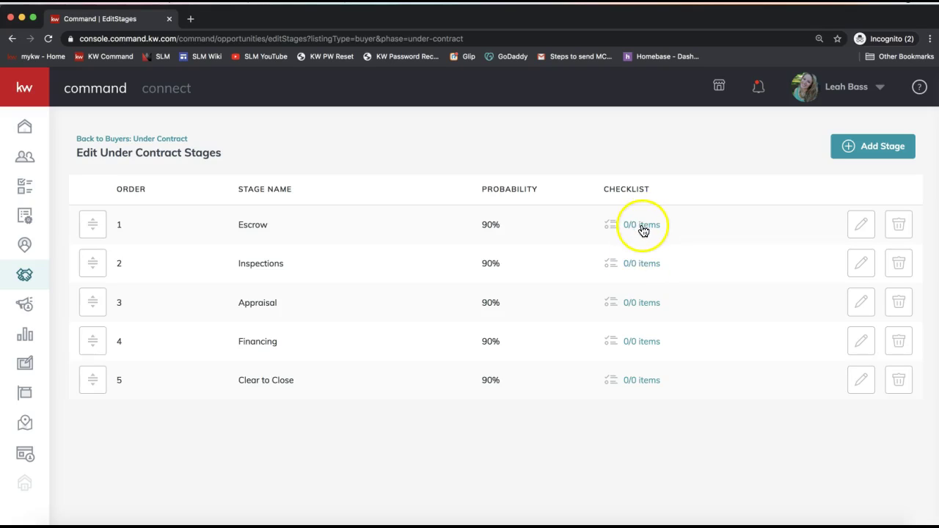
pyautogui.click(637, 262)
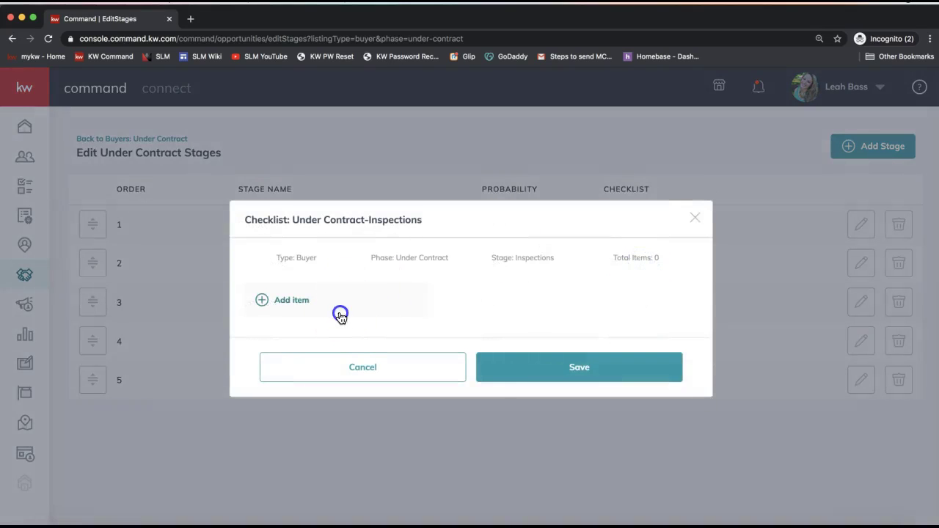
pyautogui.click(340, 314)
pyautogui.write('Setup')
pyautogui.press('BackSpace')
pyautogui.press('BackSpace')
pyautogui.write('up Inspection')
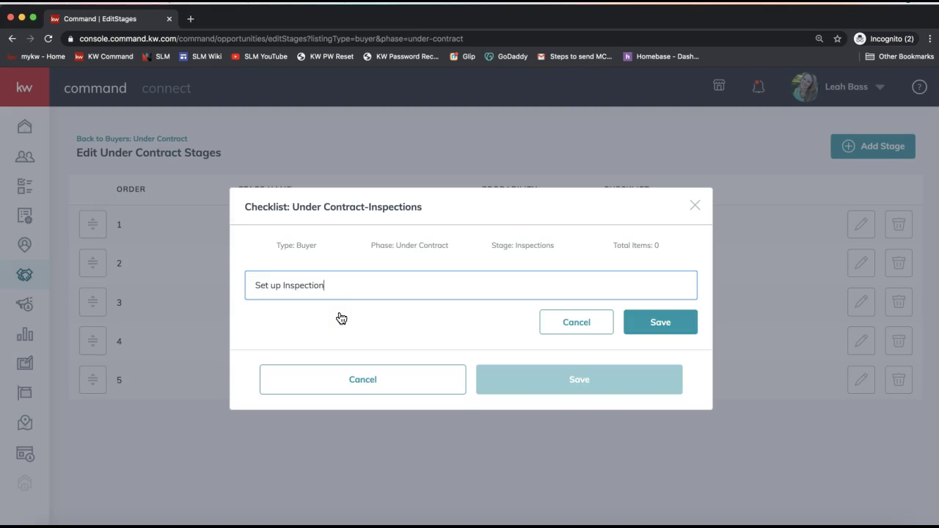
pyautogui.click(664, 323)
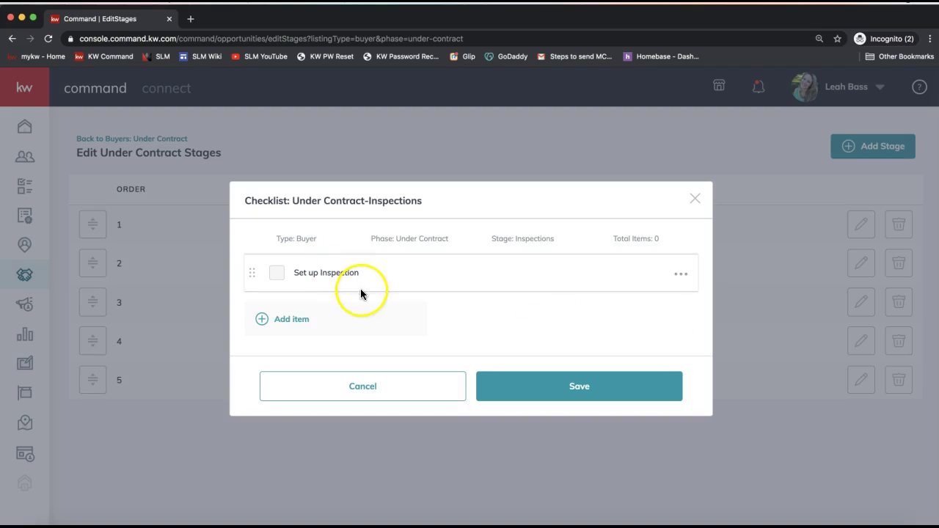
# Add a second item, 'Call Inspector', and reorder it in the list.
pyautogui.click(289, 323)
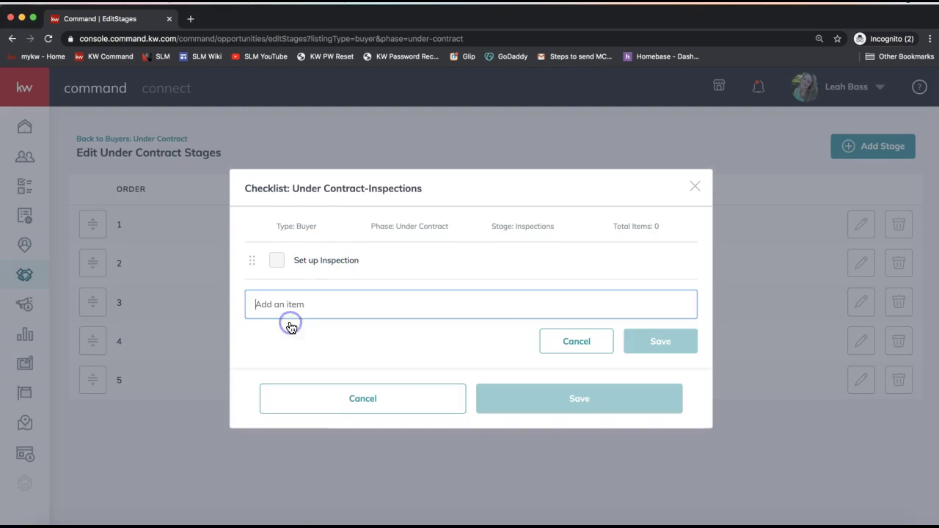
pyautogui.write('Call Inspectyo')
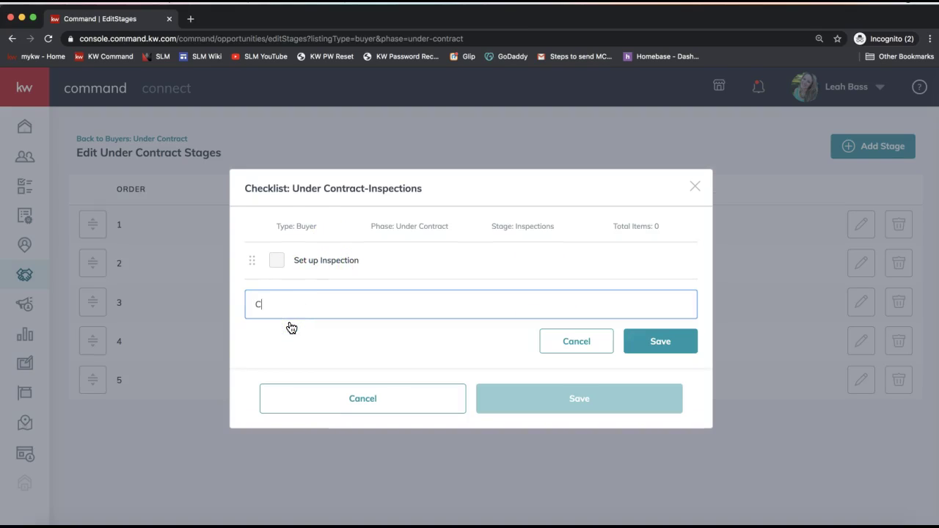
pyautogui.press('BackSpace')
pyautogui.press('BackSpace')
pyautogui.write('or')
pyautogui.click(626, 341)
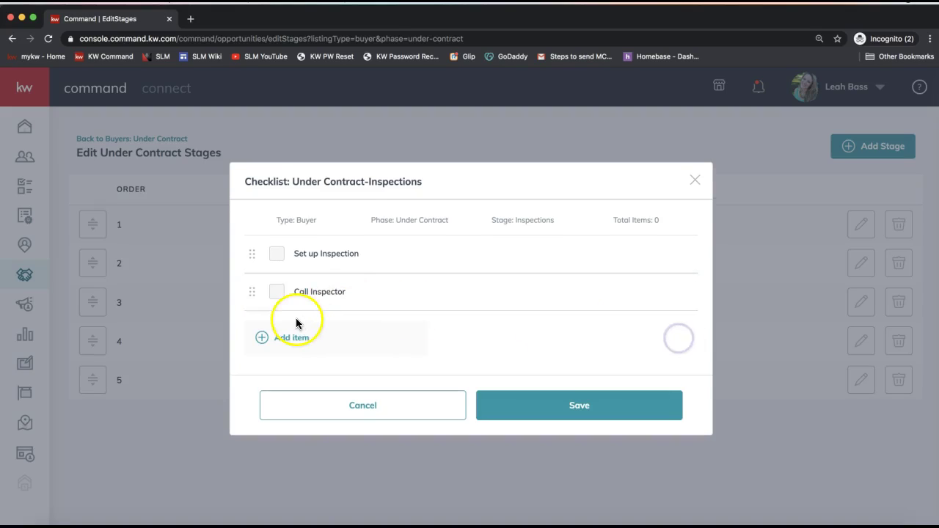
pyautogui.moveTo(249, 272); pyautogui.dragTo(249, 307)
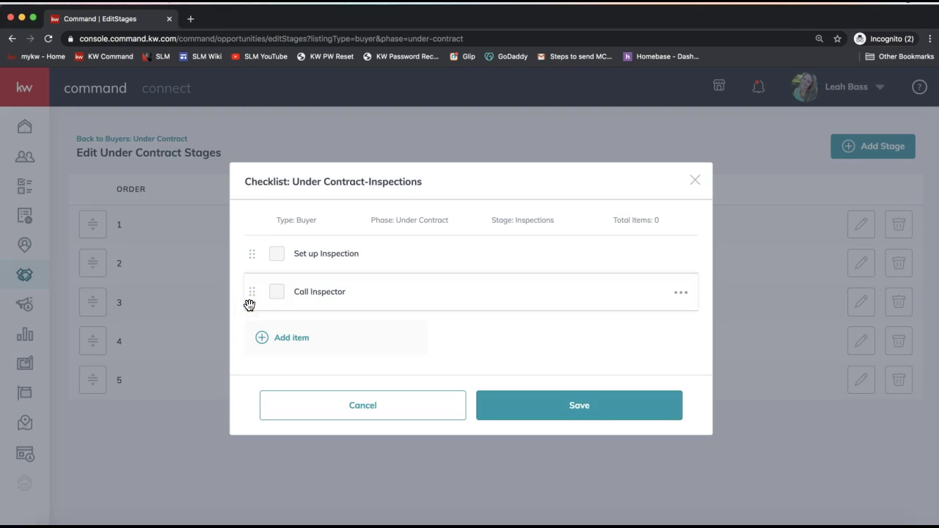
# Adjust the Call Inspector item's options and save the Inspections checklist at 0/2 items.
pyautogui.click(681, 293)
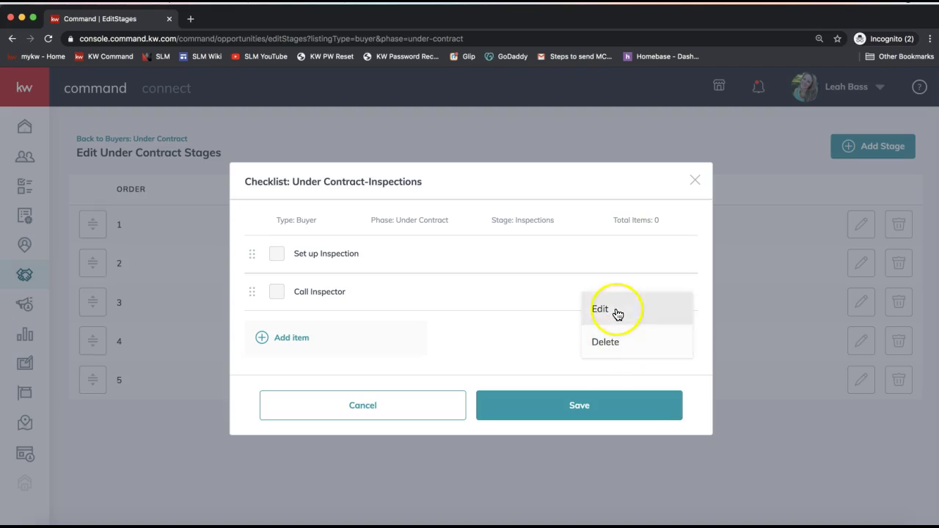
pyautogui.moveTo(680, 260)
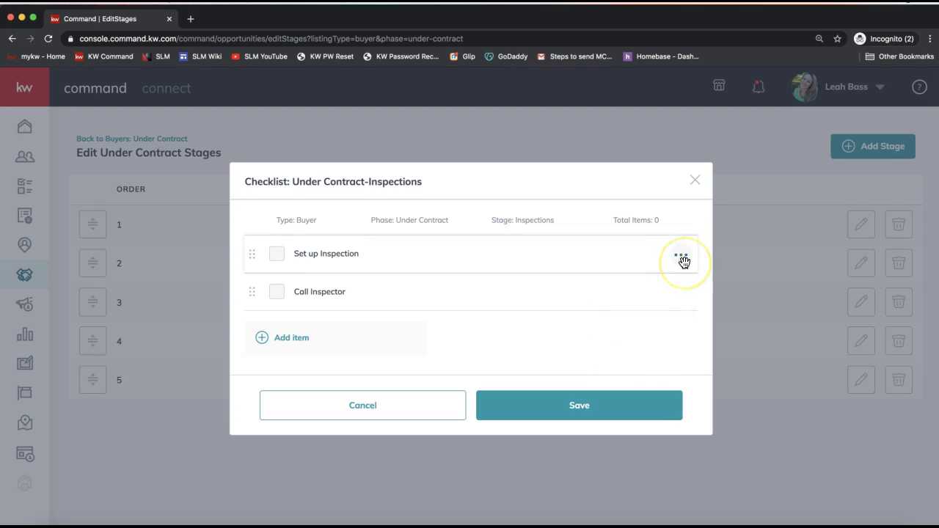
pyautogui.click(683, 262)
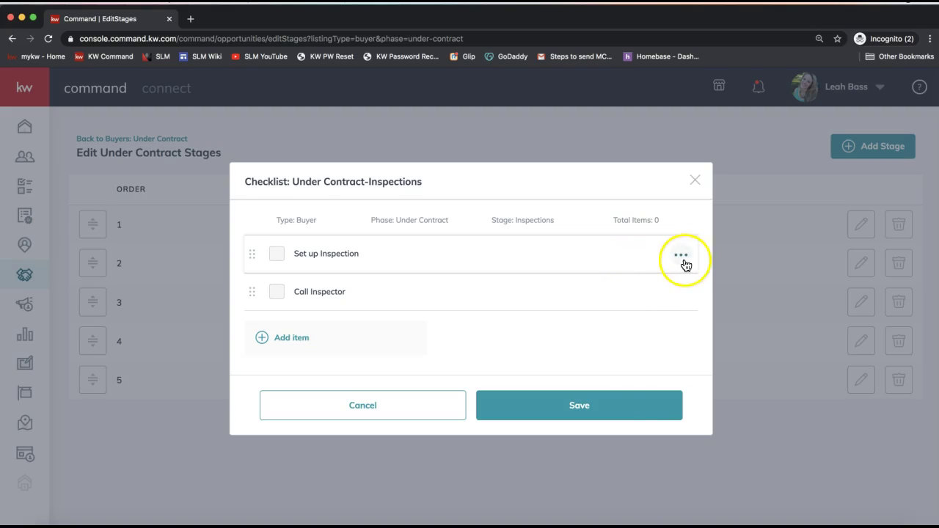
pyautogui.click(639, 406)
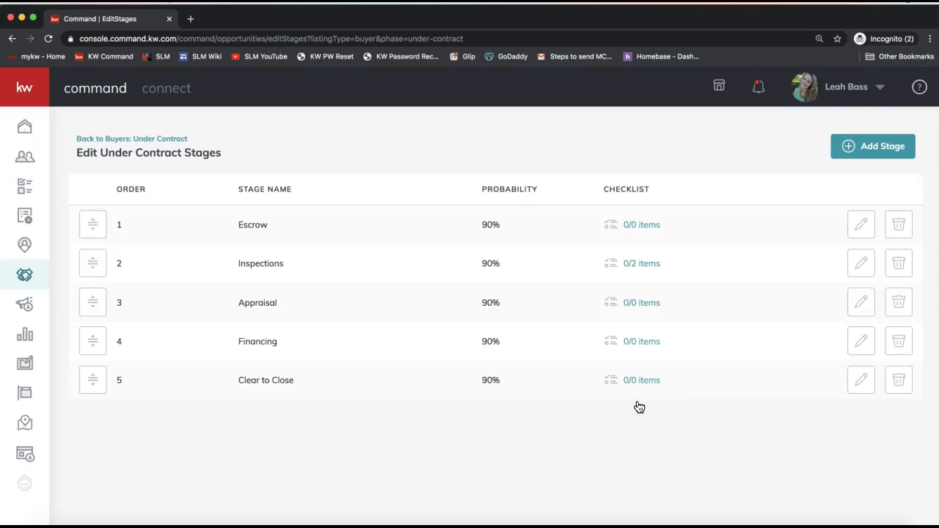
pyautogui.click(291, 315)
pyautogui.click(315, 408)
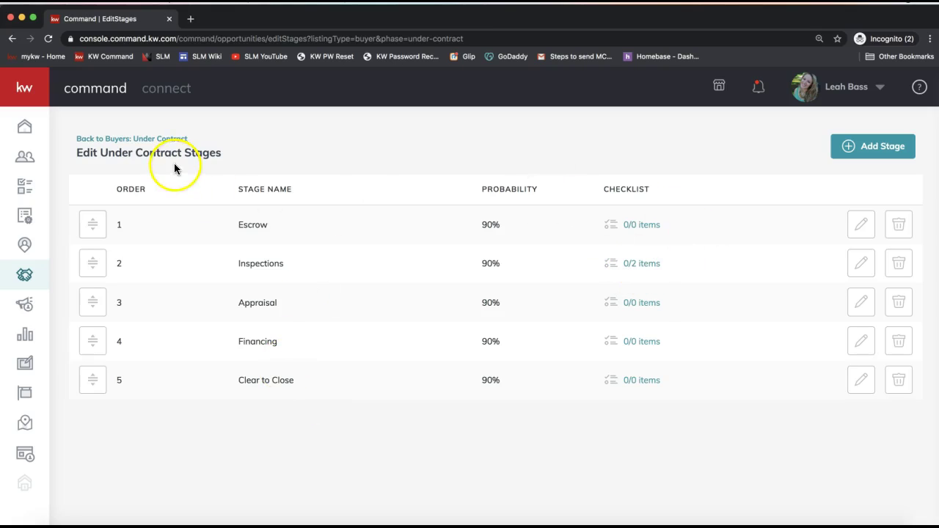
# Return to Buyers: Under Contract and step through the Cultivate, Appointment and Active phases.
pyautogui.click(99, 141)
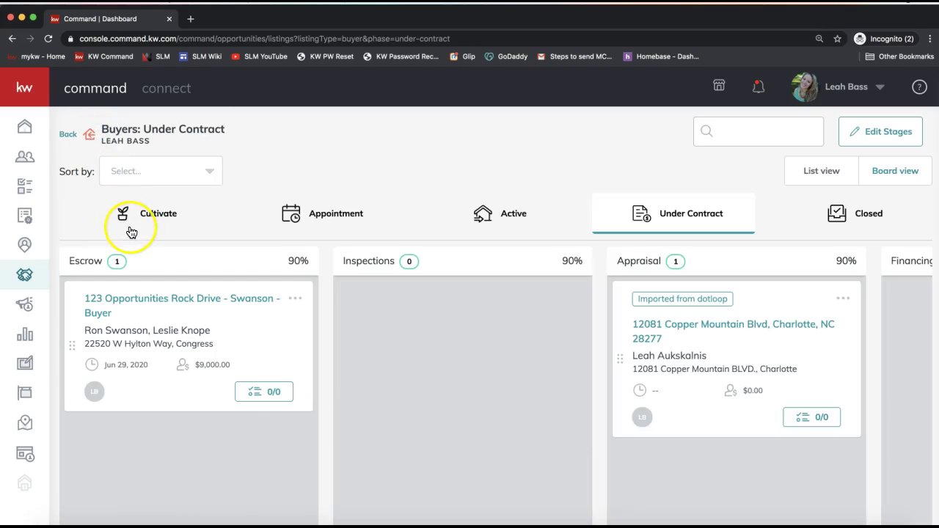
pyautogui.click(177, 214)
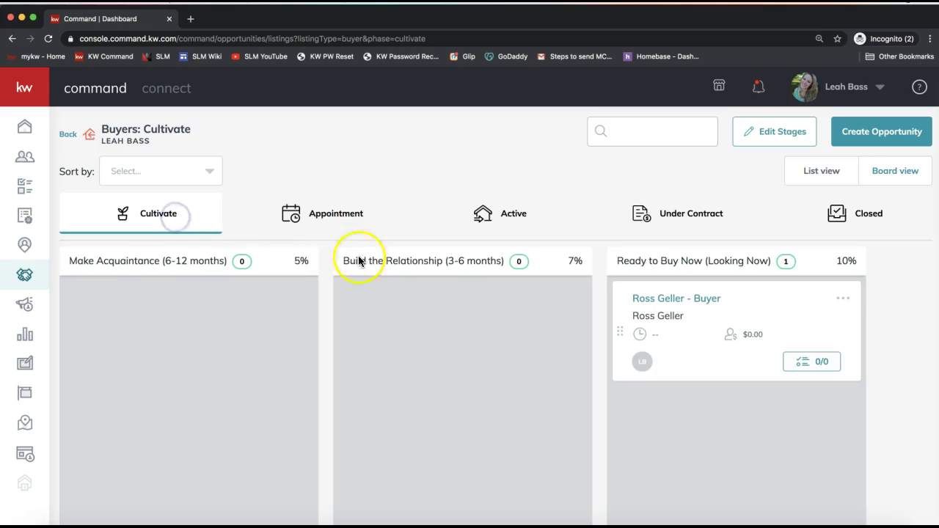
pyautogui.click(289, 210)
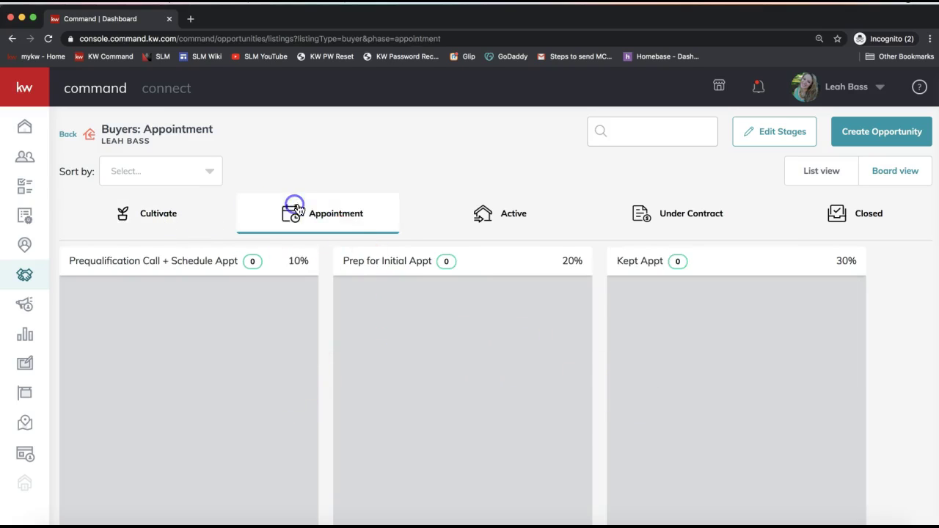
pyautogui.click(561, 218)
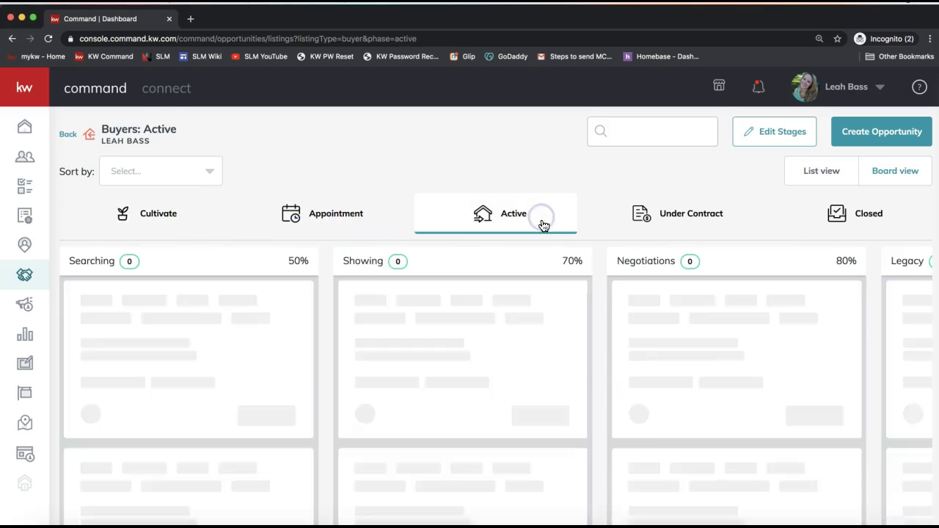
# On Cultivate, drag the Ross Geller - Buyer card into Make Acquaintance and open its 1/1 checklist.
pyautogui.click(179, 222)
pyautogui.scroll(-2, 204, 414)
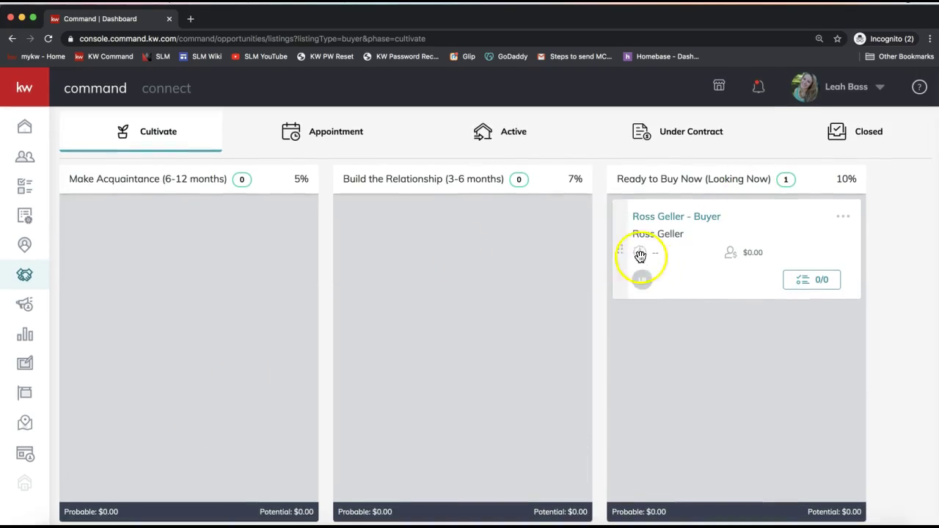
pyautogui.moveTo(619, 250); pyautogui.dragTo(216, 262)
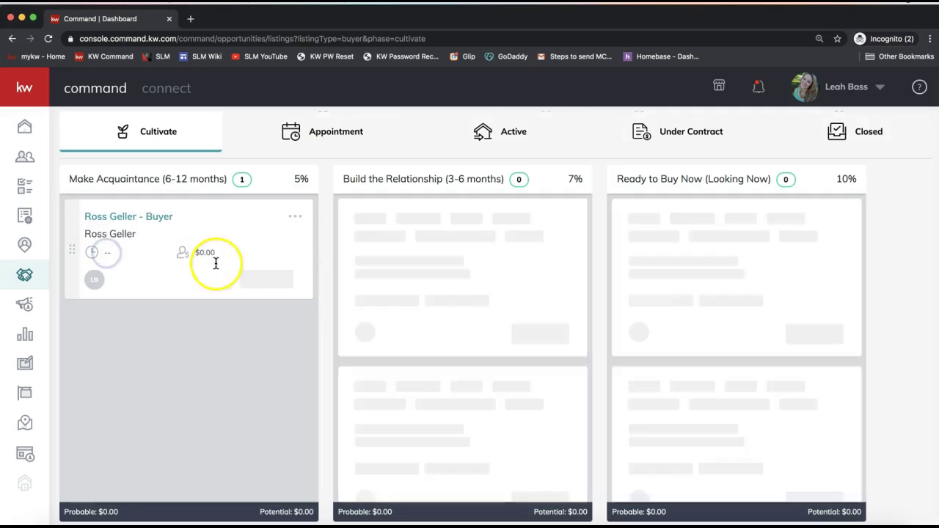
pyautogui.click(268, 285)
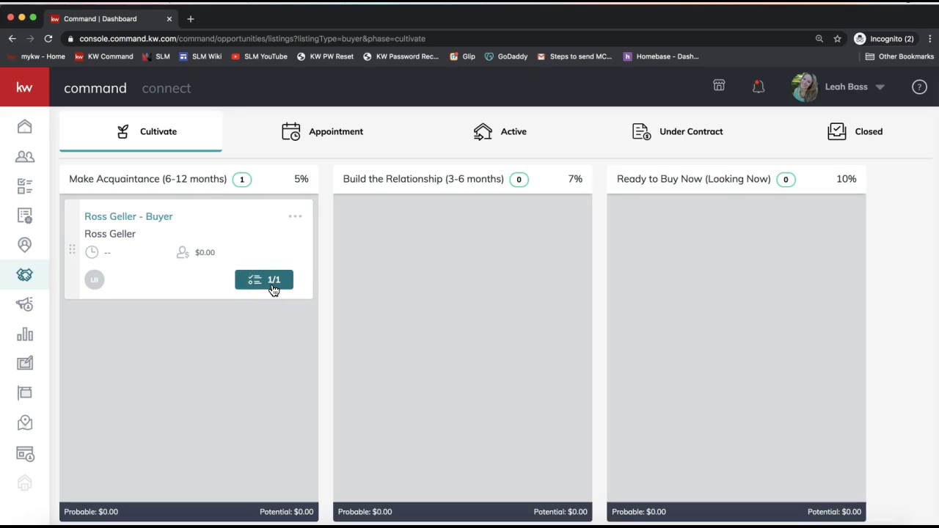
pyautogui.click(273, 290)
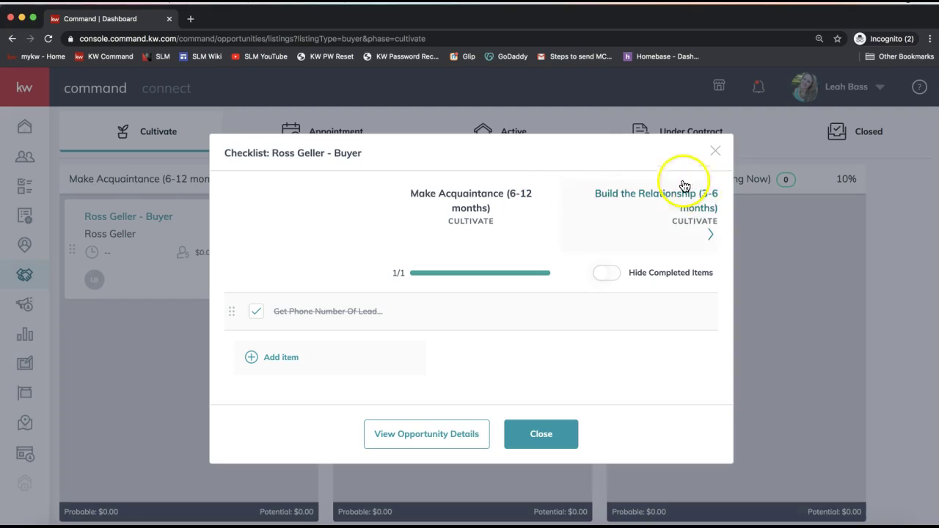
pyautogui.click(716, 153)
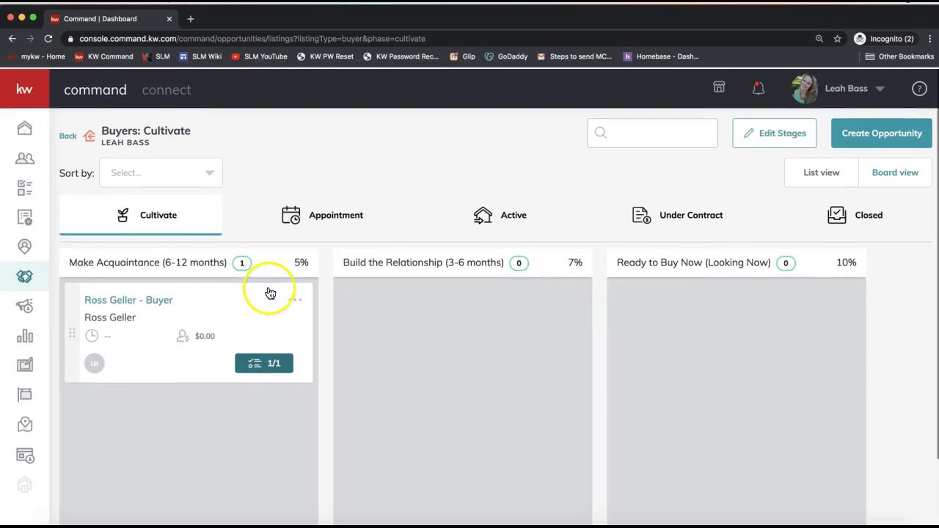
pyautogui.click(292, 370)
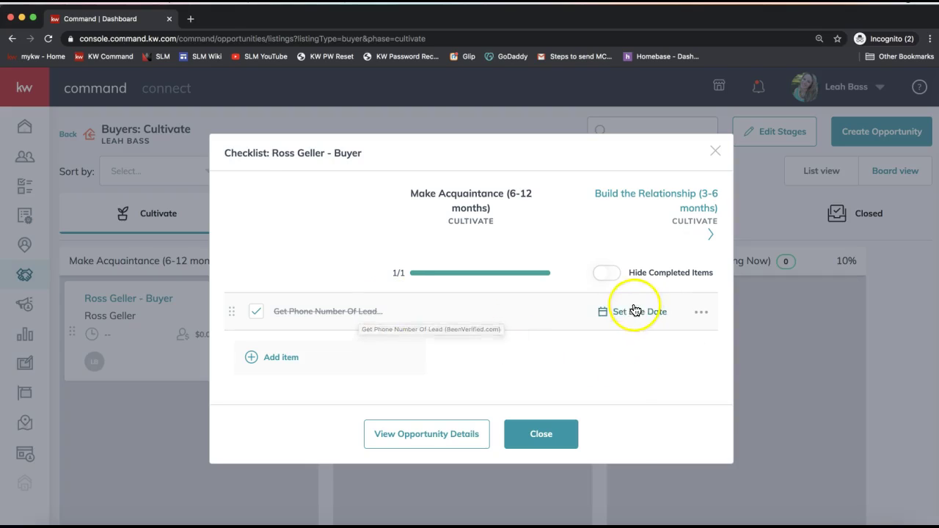
# Add a new checklist item named 'Send Text'.
pyautogui.click(302, 364)
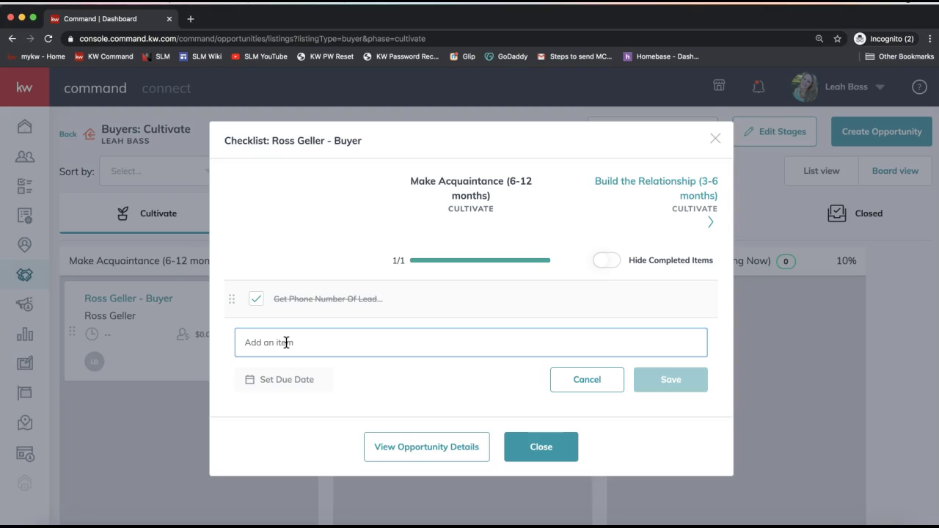
pyautogui.write('Get Email of Contact')
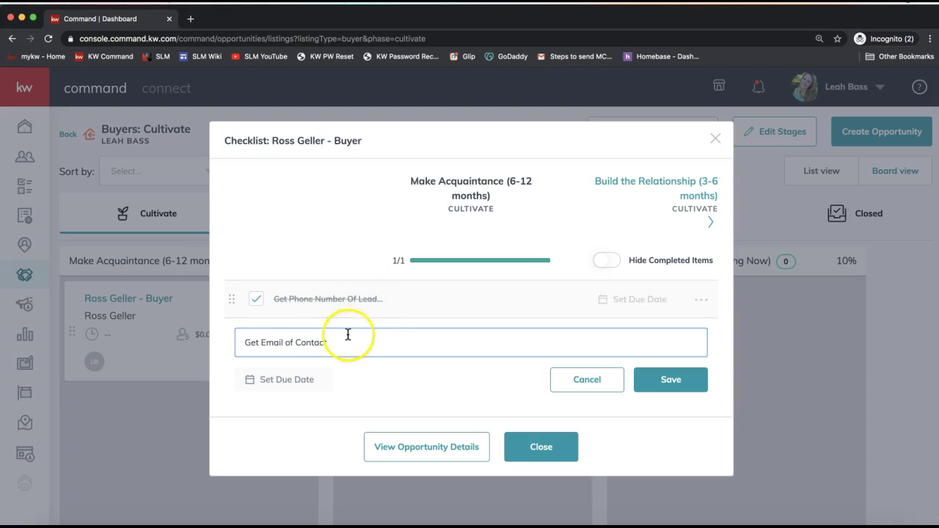
pyautogui.click(346, 331)
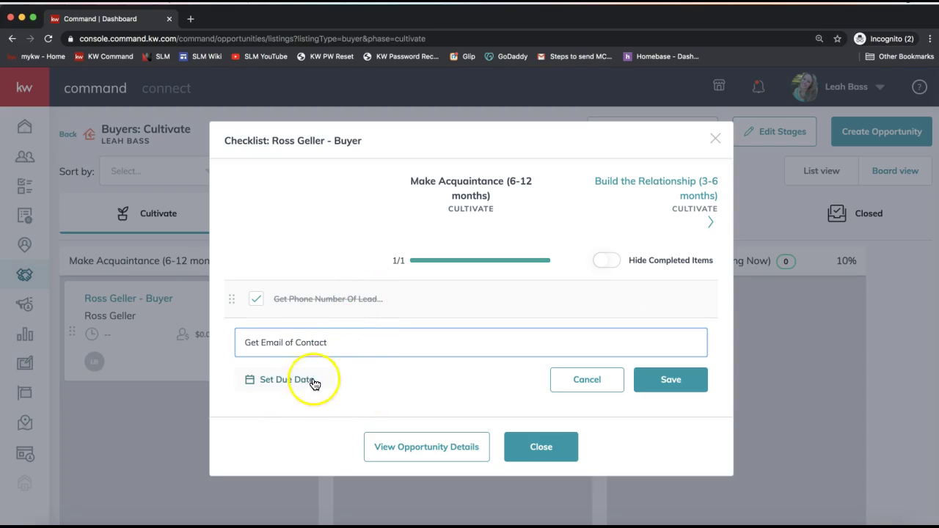
pyautogui.tripleClick(307, 345)
pyautogui.write('Send Text')
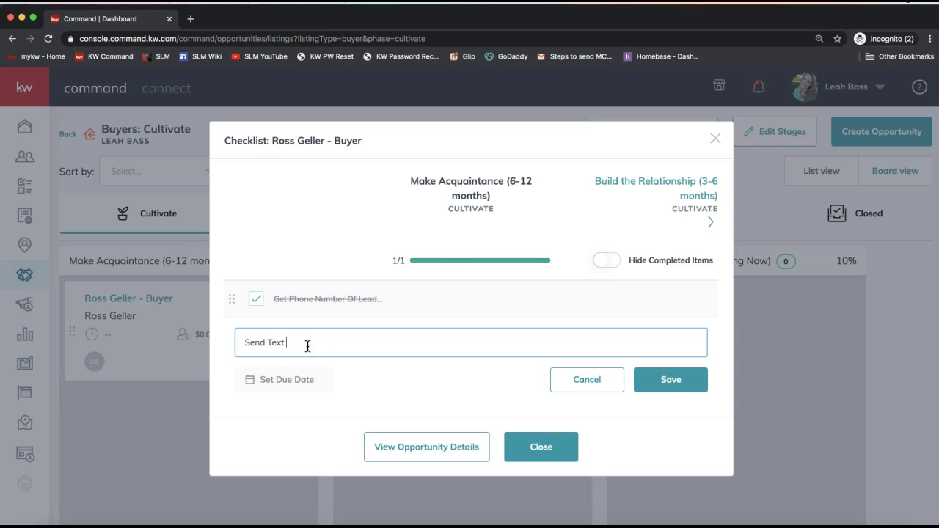
# Give the Send Text item a Jul 17 due date and save it.
pyautogui.click(272, 380)
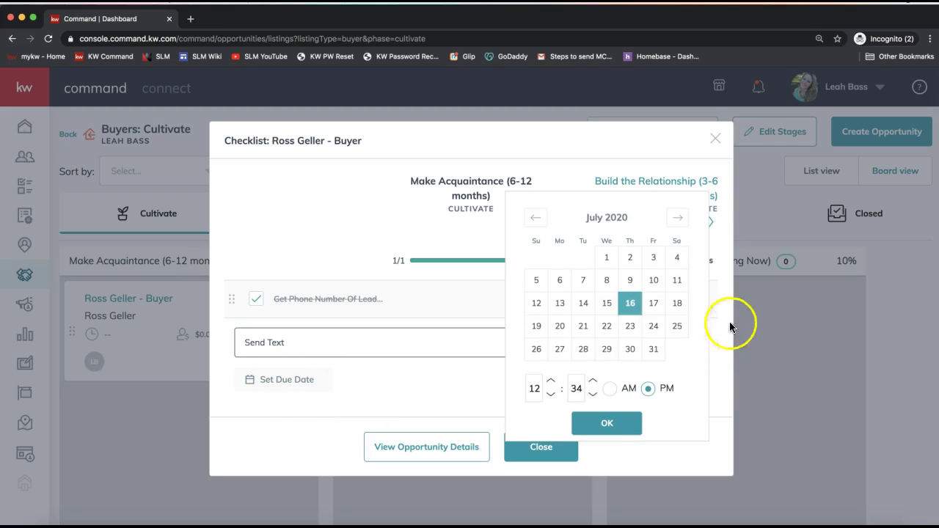
pyautogui.click(653, 303)
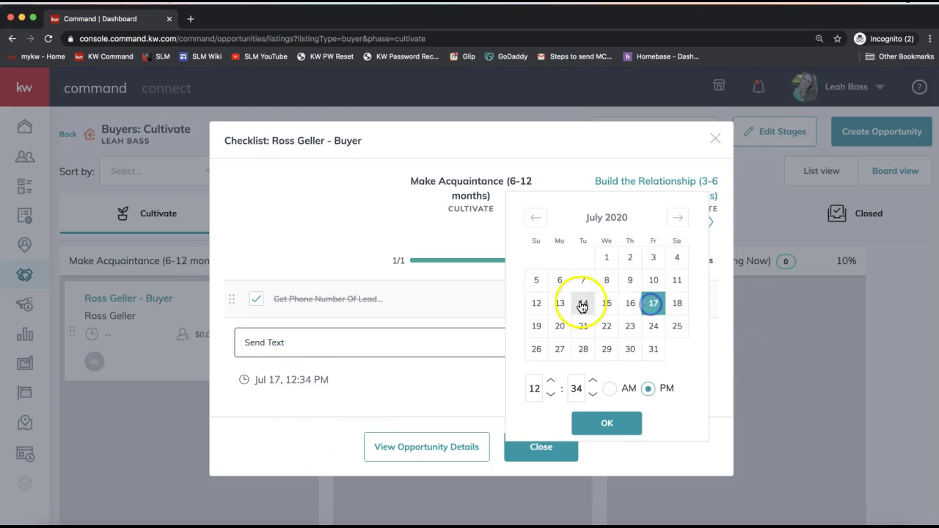
pyautogui.click(342, 344)
pyautogui.click(363, 334)
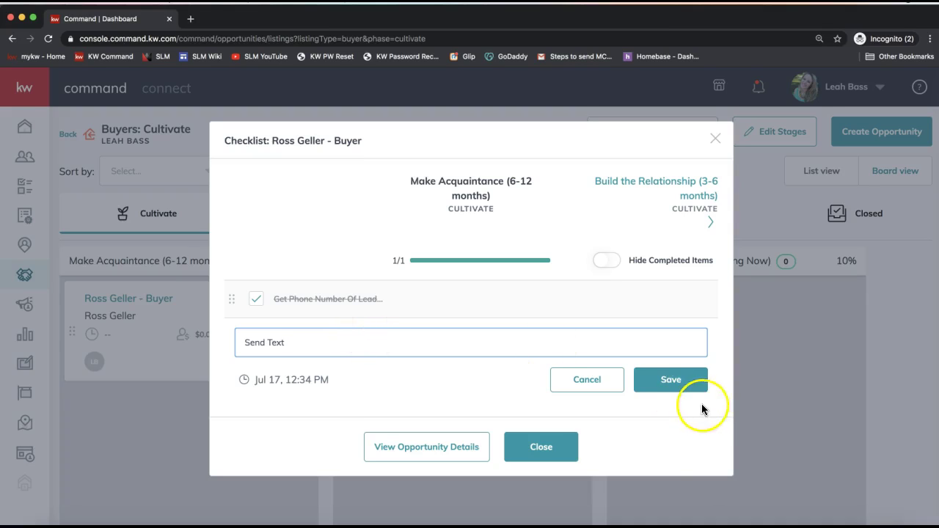
pyautogui.click(660, 382)
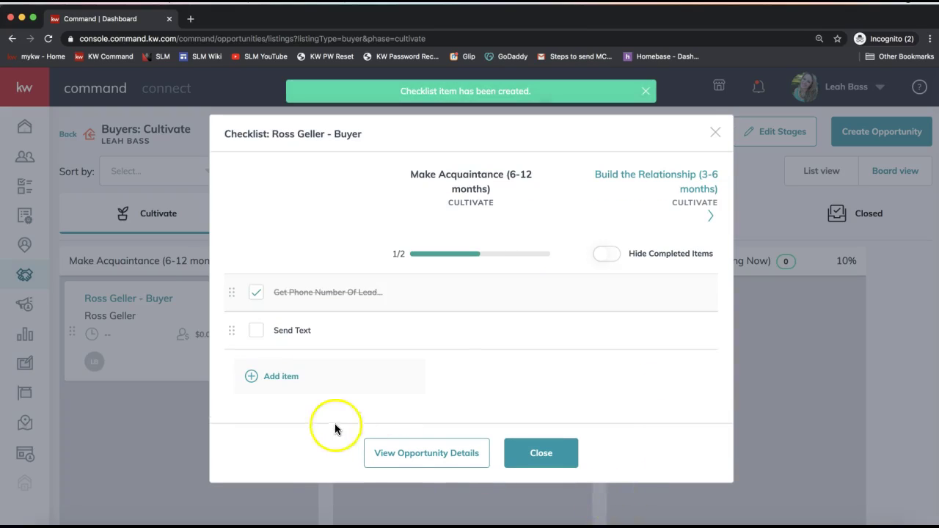
# Confirm the Send Text due date as Jul 17, 12:34 PM, then close the checklist.
pyautogui.moveTo(425, 319)
pyautogui.click(641, 333)
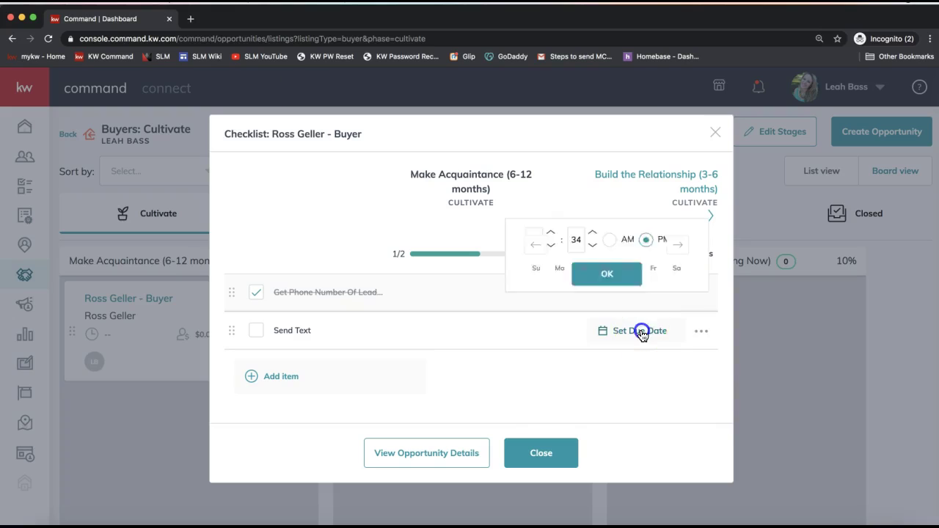
pyautogui.click(649, 298)
pyautogui.click(604, 423)
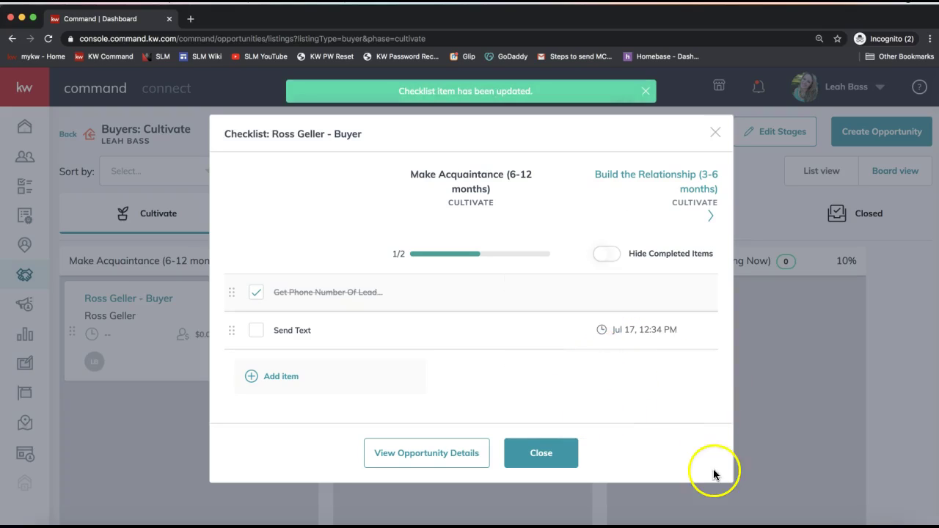
pyautogui.moveTo(642, 335)
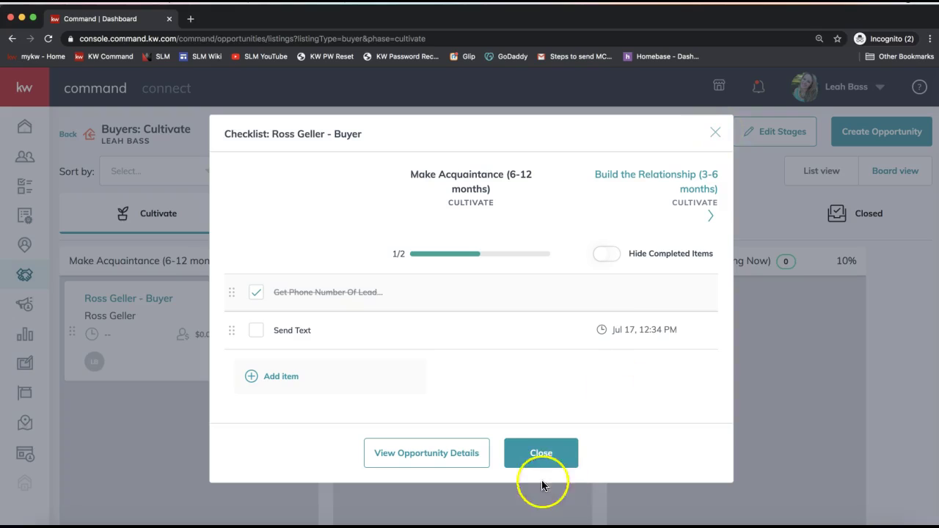
pyautogui.click(543, 453)
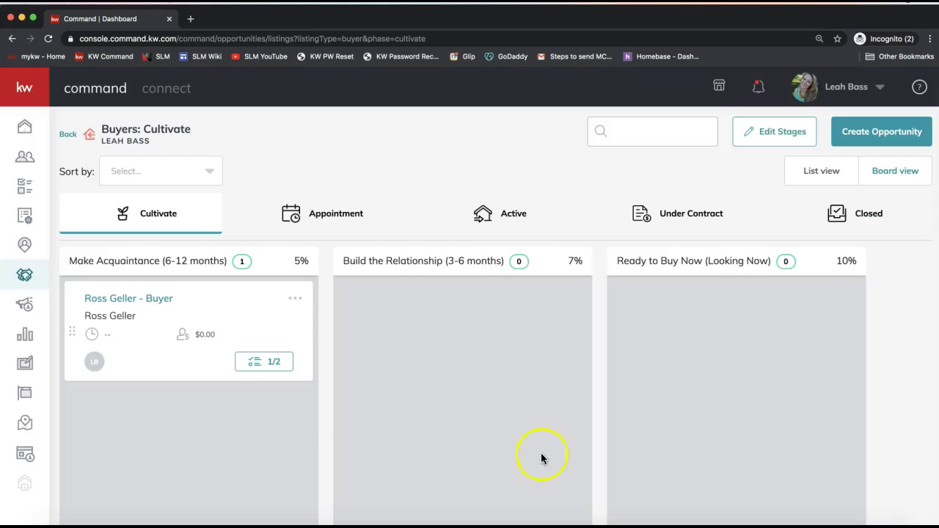
# Open Task Manager from the left sidebar and show the Opportunity Tasks list.
pyautogui.click(24, 189)
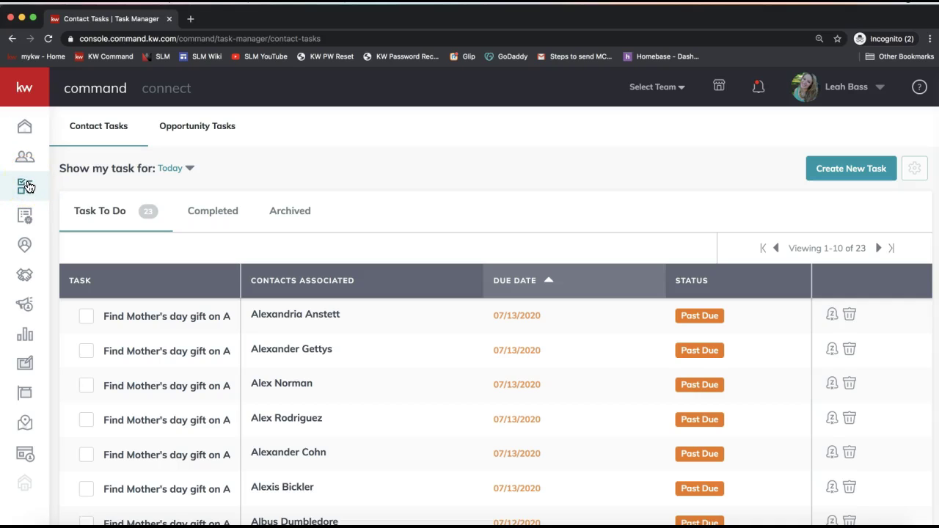
pyautogui.click(99, 125)
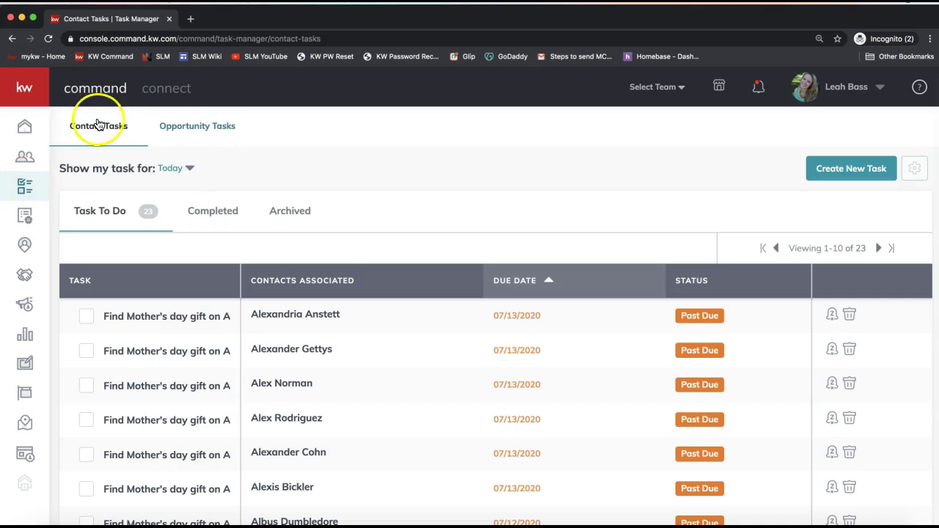
pyautogui.click(30, 187)
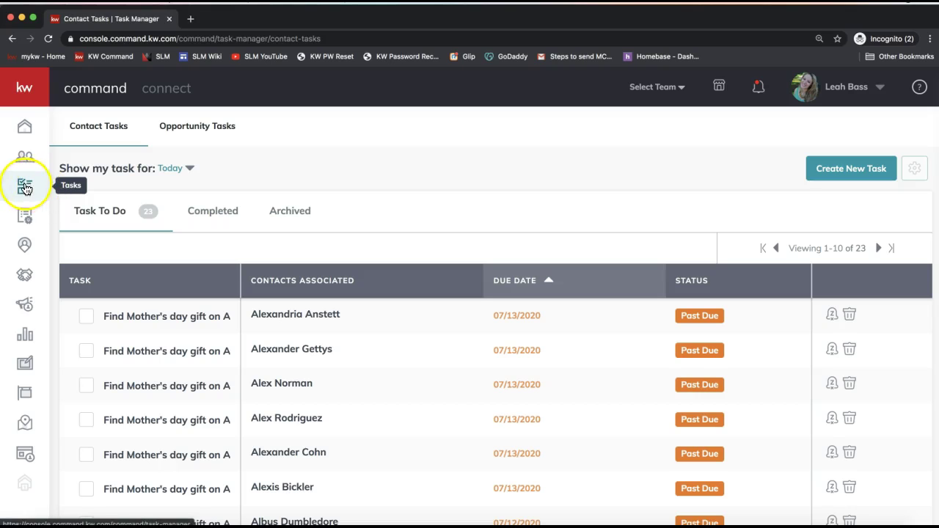
pyautogui.click(24, 88)
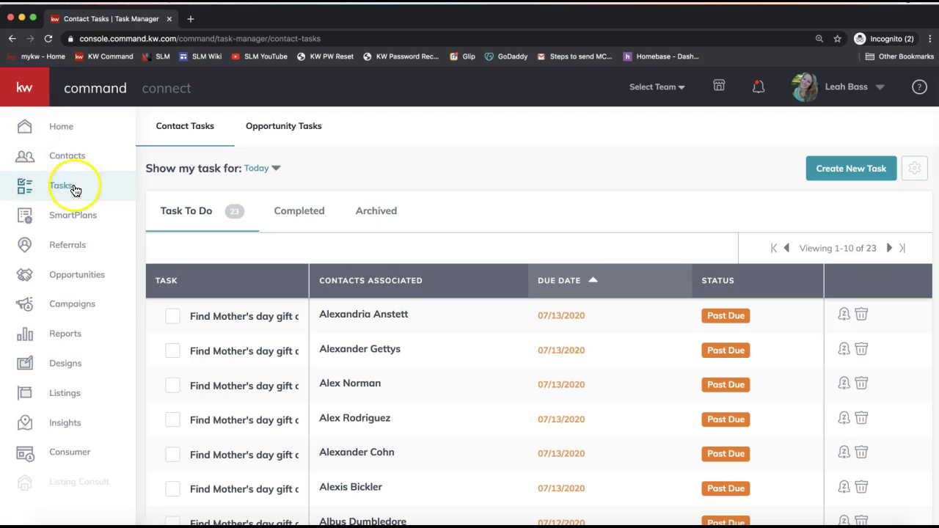
pyautogui.click(185, 131)
pyautogui.click(269, 138)
pyautogui.click(299, 140)
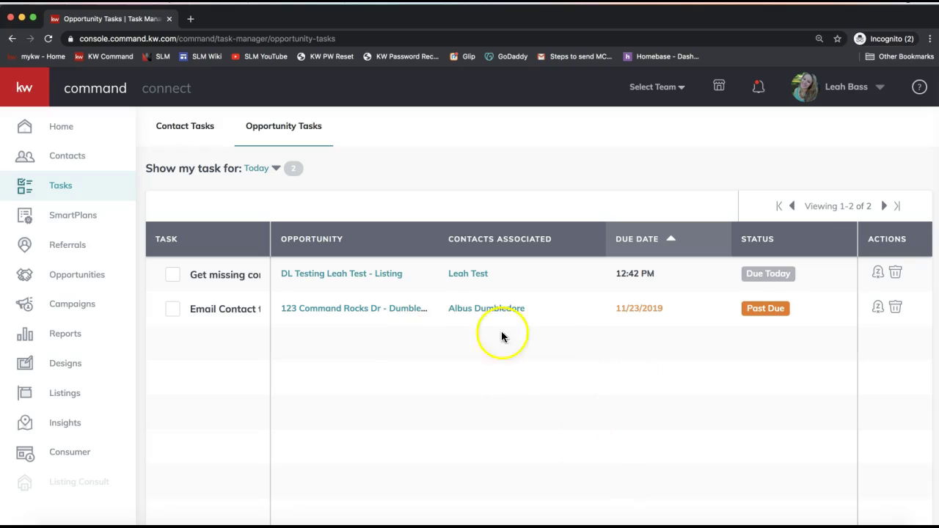
# Set 'Show my task for' to Next 7 Days, then bring up the notifications panel.
pyautogui.click(257, 170)
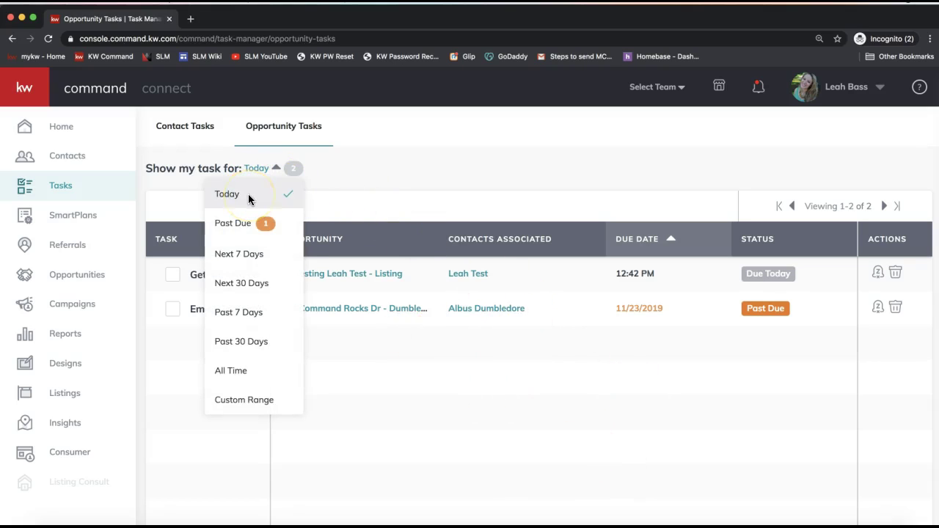
pyautogui.click(675, 153)
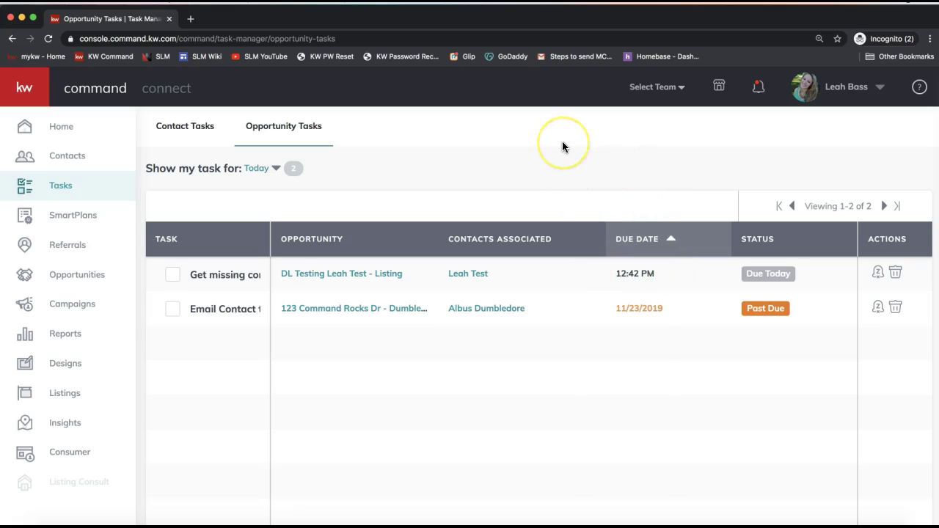
pyautogui.click(261, 171)
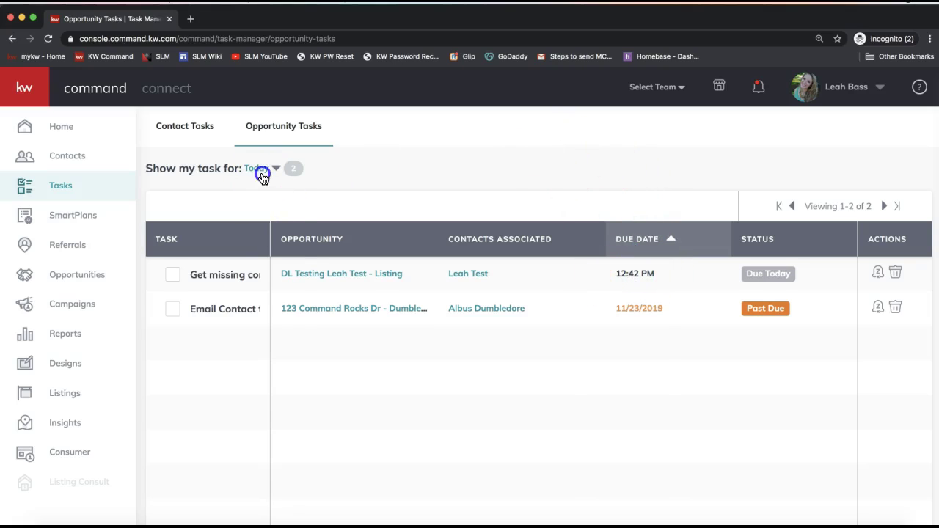
pyautogui.click(242, 254)
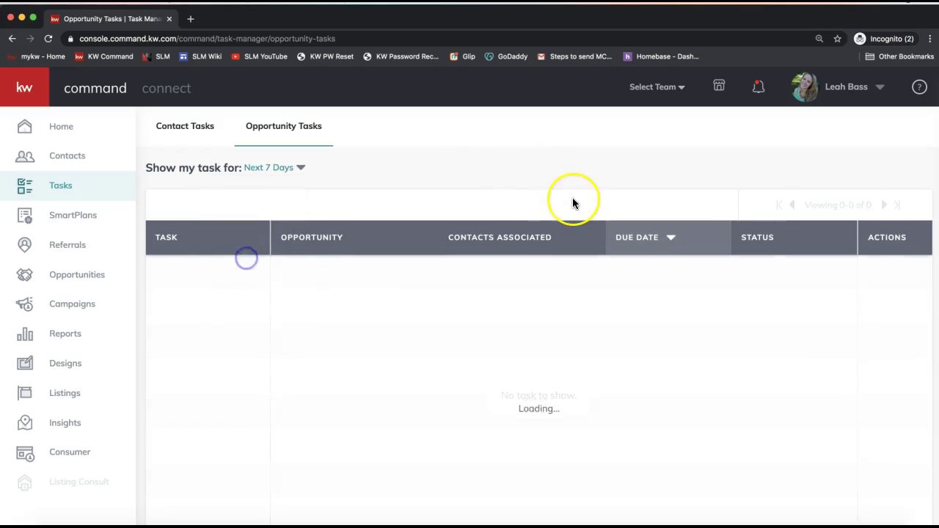
pyautogui.click(258, 168)
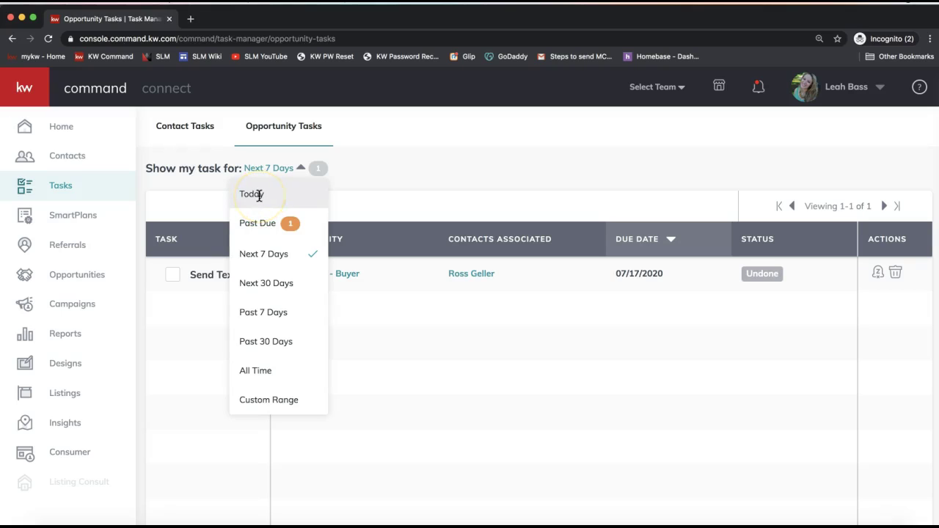
pyautogui.click(570, 179)
pyautogui.click(760, 90)
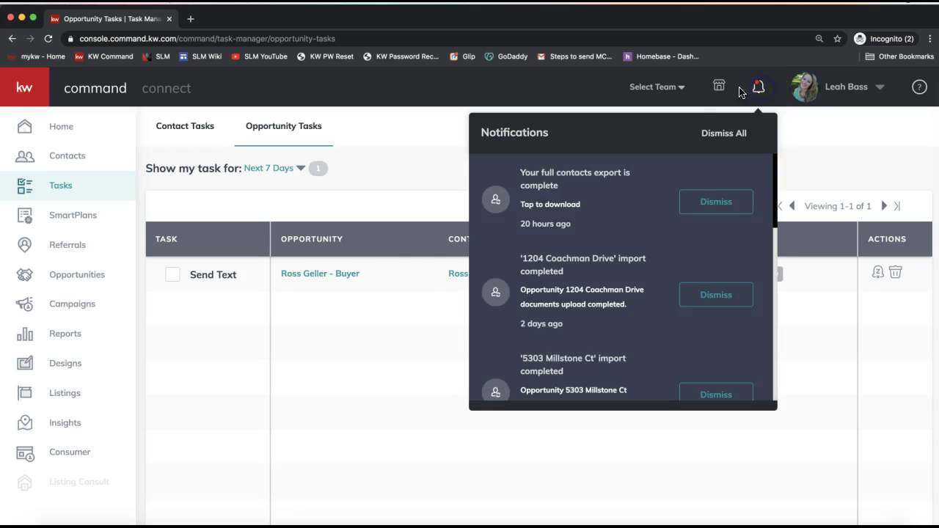
# Dismiss the Notifications panel to reveal the Send Text task due 07/17/2020.
pyautogui.click(379, 201)
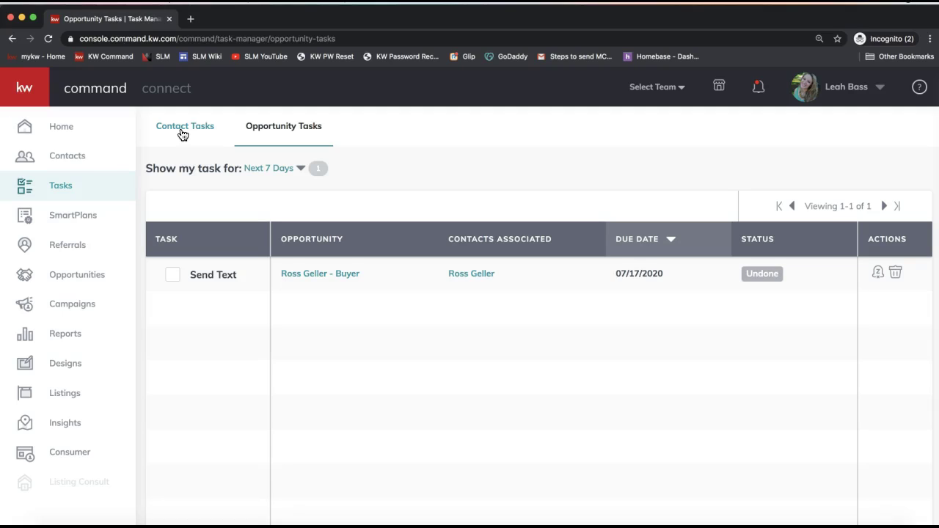
pyautogui.click(43, 390)
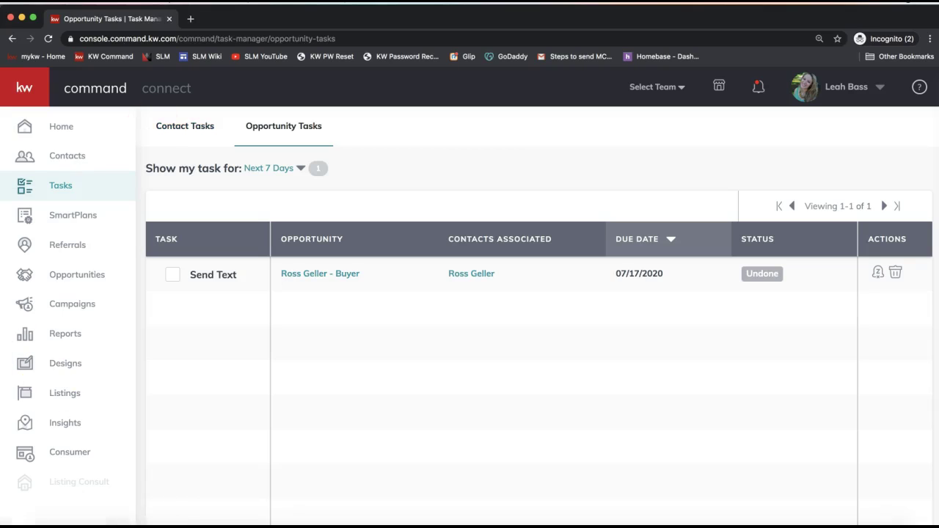